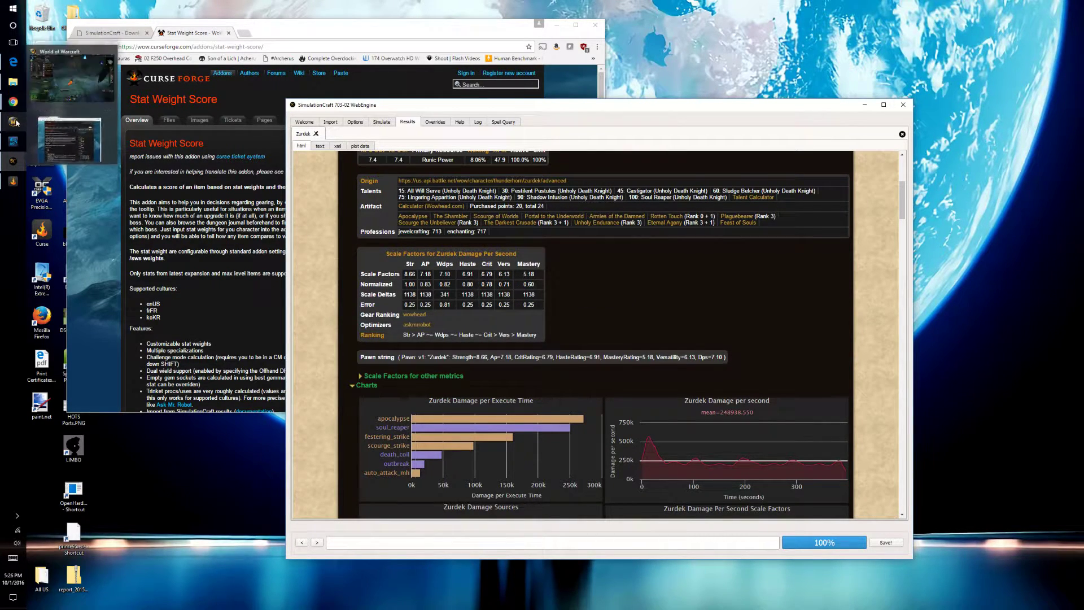
# - Switch to World of Warcraft, open the bags and compare the stat scores of the worn and alternative legplates
pyautogui.click(13, 120)
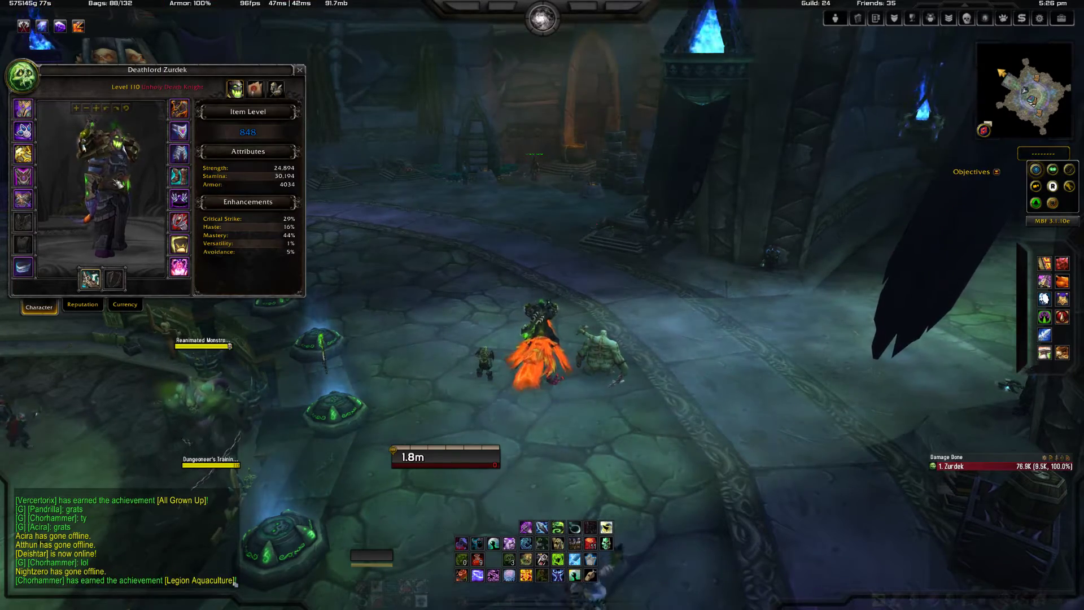
pyautogui.press('b')
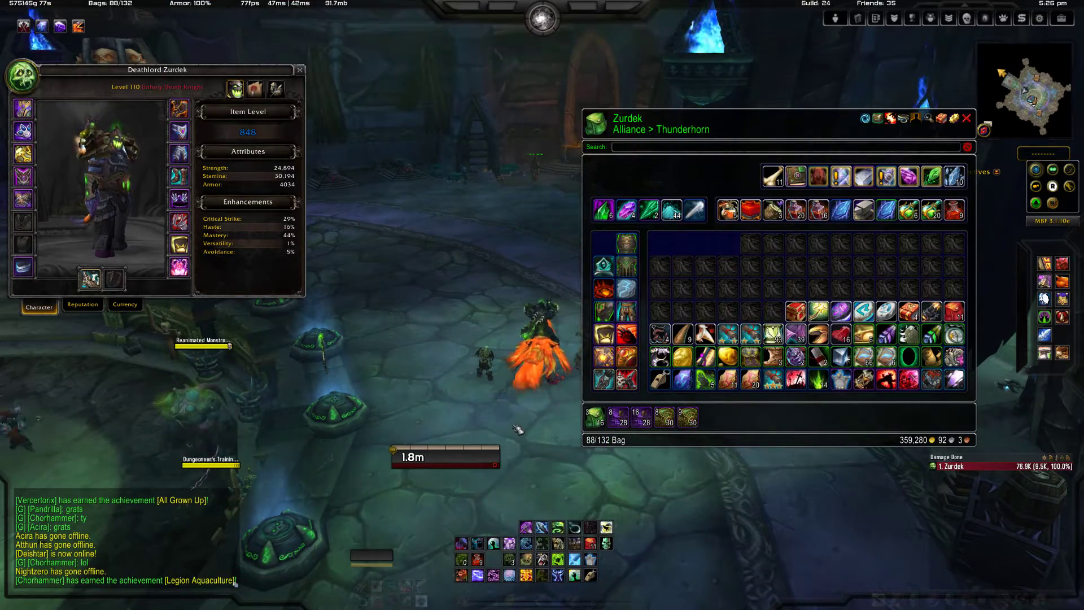
pyautogui.moveTo(189, 152)
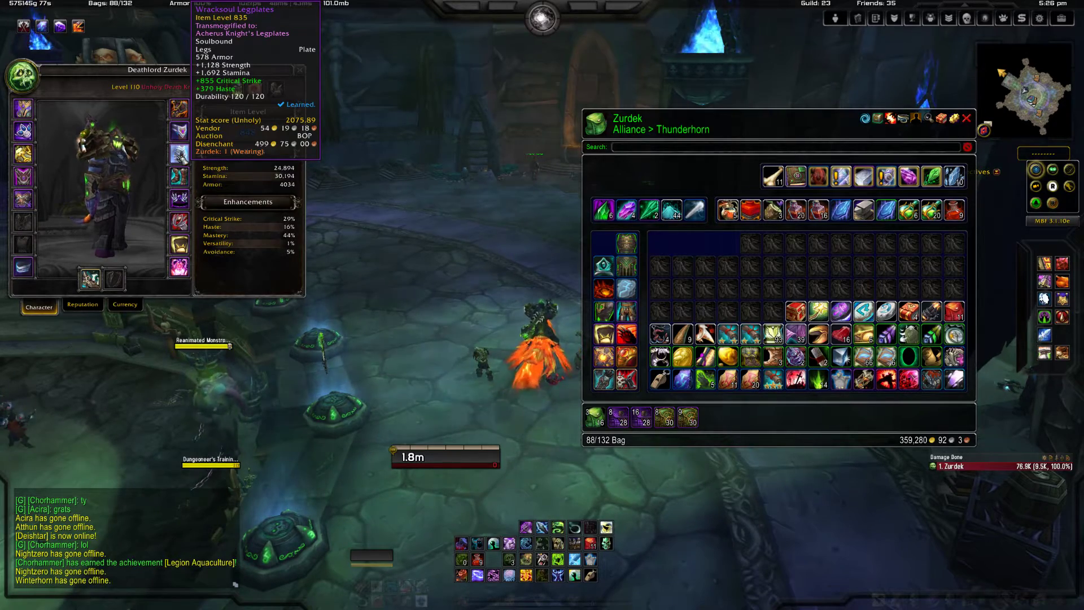
pyautogui.press('alt')
pyautogui.moveTo(229, 158)
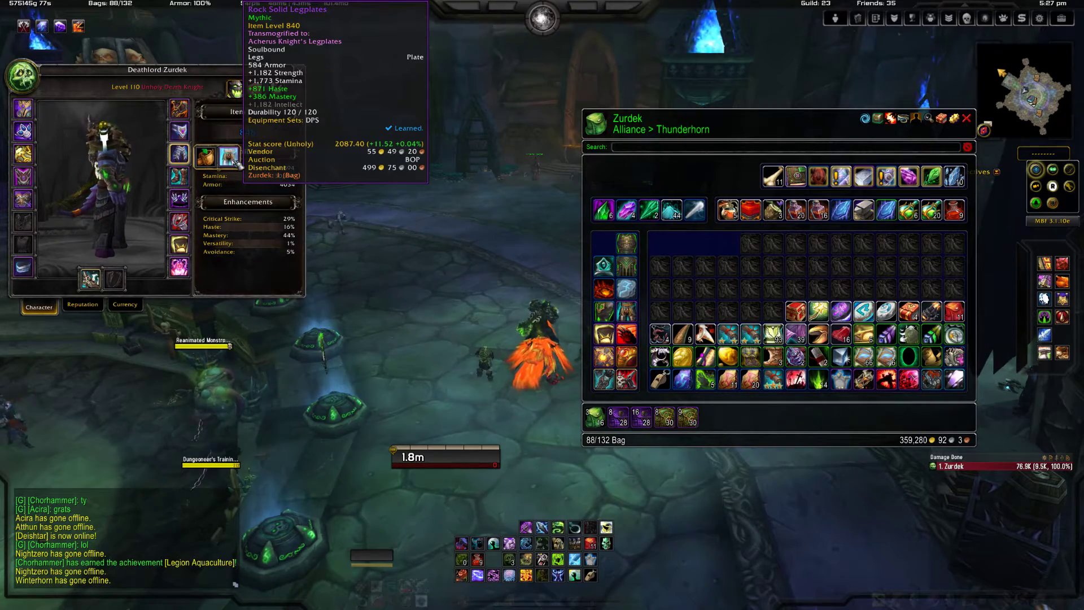
# - View the SimulationCraft download page in the browser and locate SimulationCraft.exe in the simc-703-02-win64 folder
pyautogui.hotkey('alt', 'Tab')
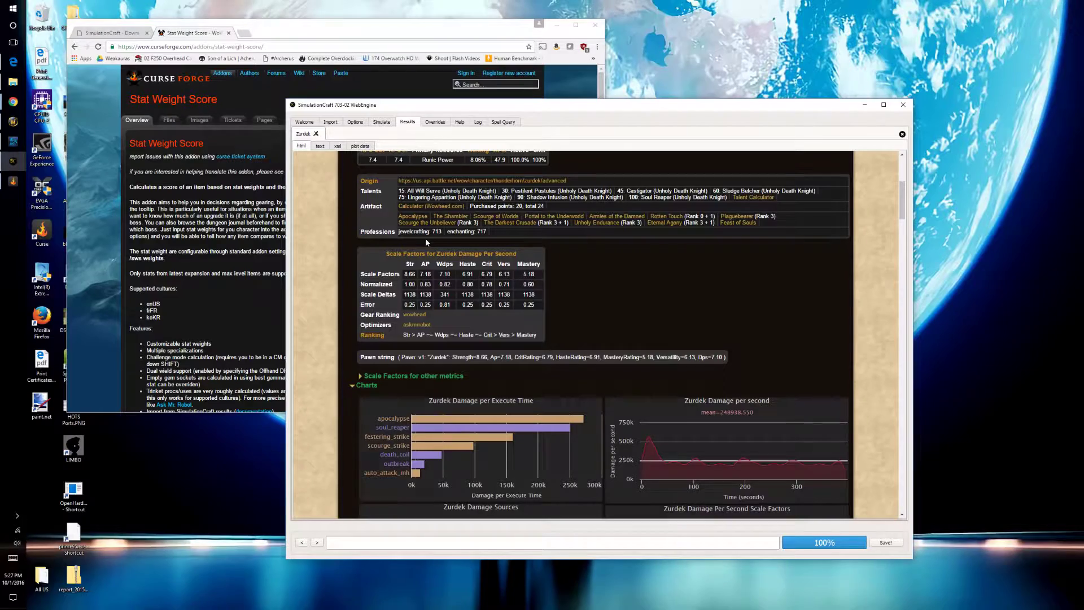
pyautogui.click(112, 33)
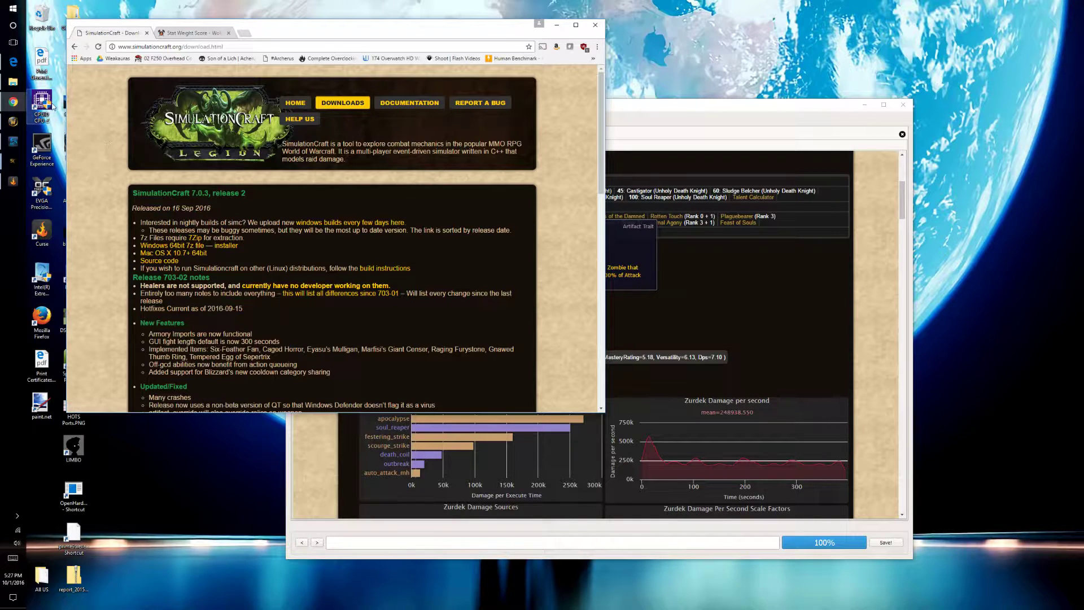
pyautogui.click(7, 82)
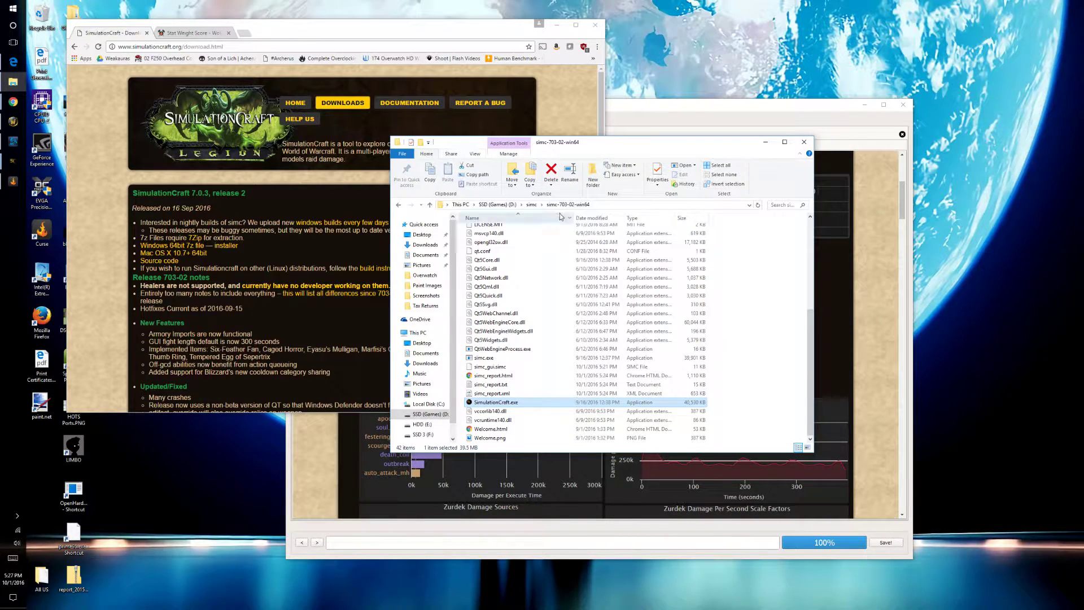
pyautogui.click(531, 204)
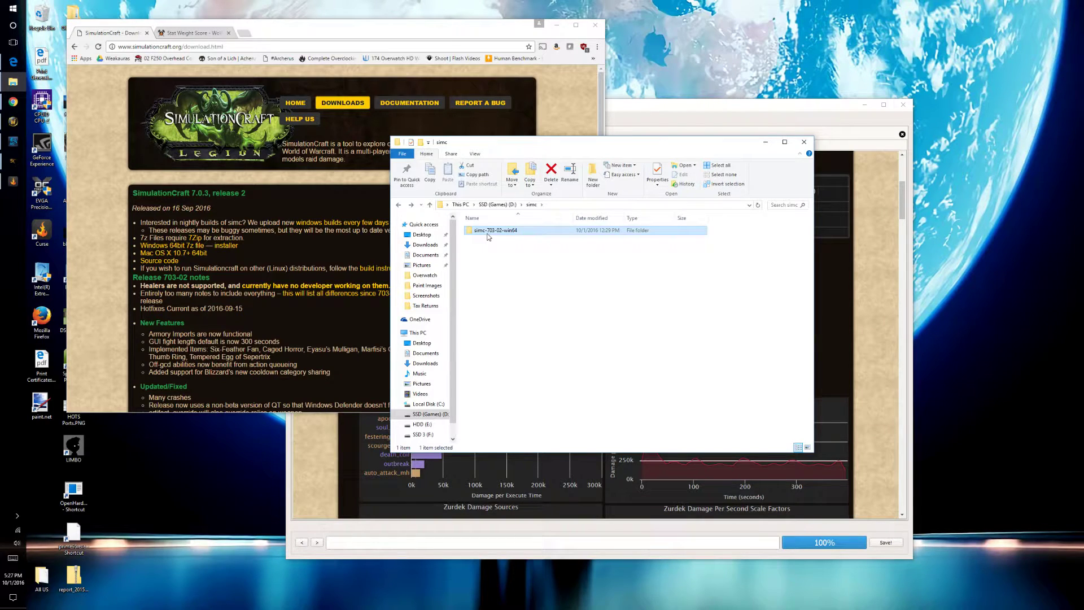
pyautogui.doubleClick(488, 231)
pyautogui.scroll(-6, 544, 395)
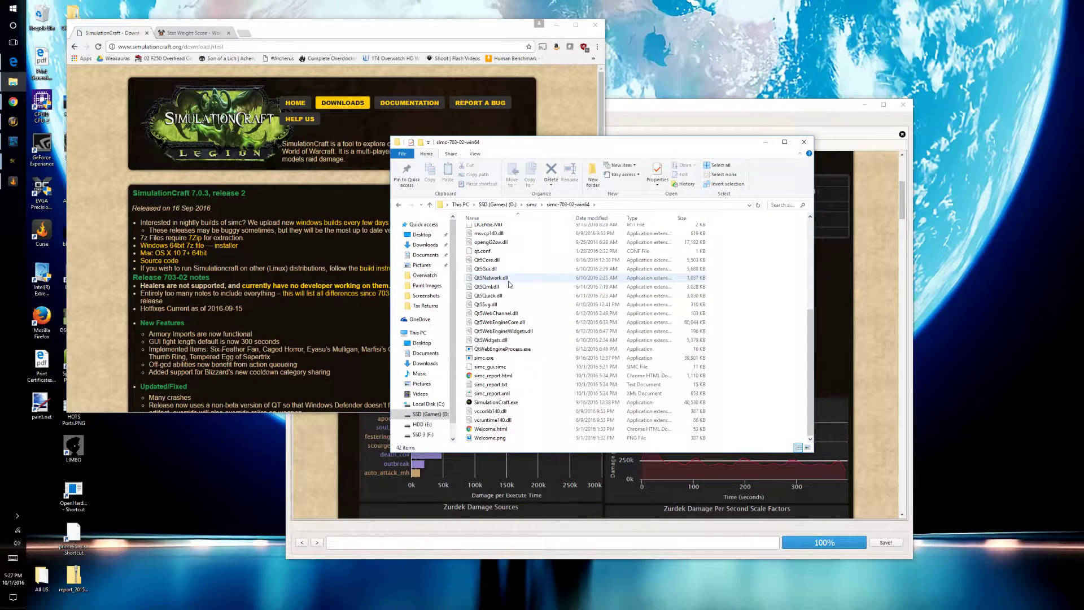
pyautogui.click(536, 402)
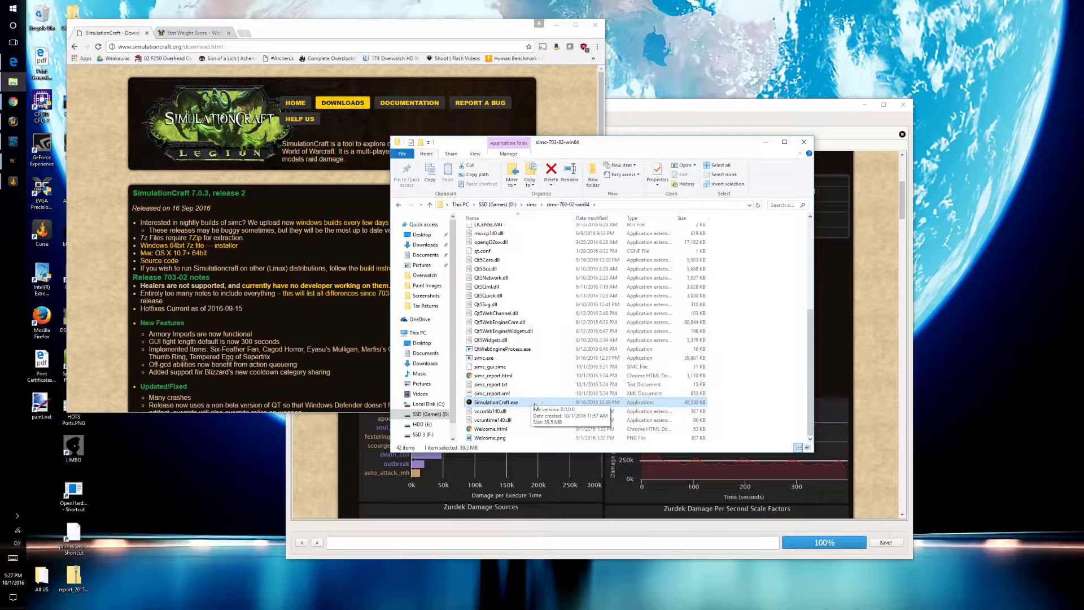
pyautogui.click(680, 118)
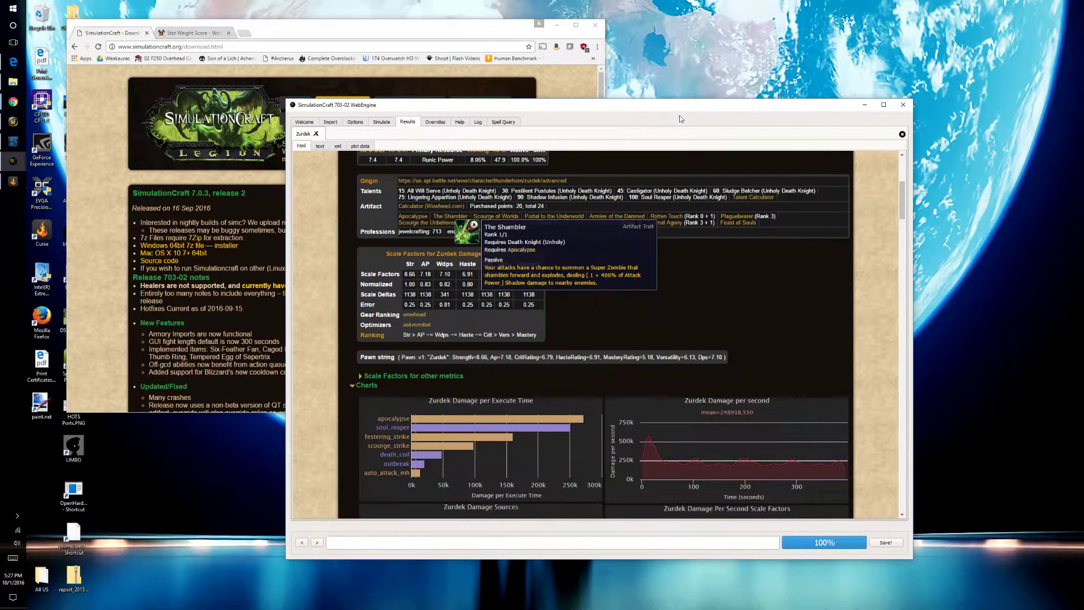
# - View the Stat Weight Score addon page on CurseForge and its entry in the Curse client's addon search
pyautogui.click(193, 34)
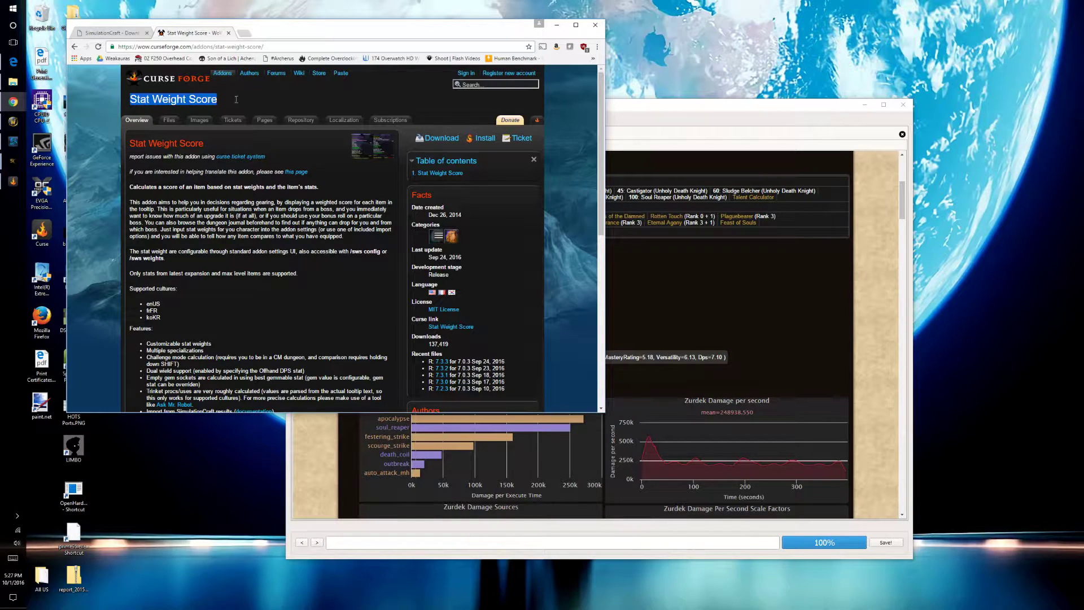
pyautogui.click(12, 180)
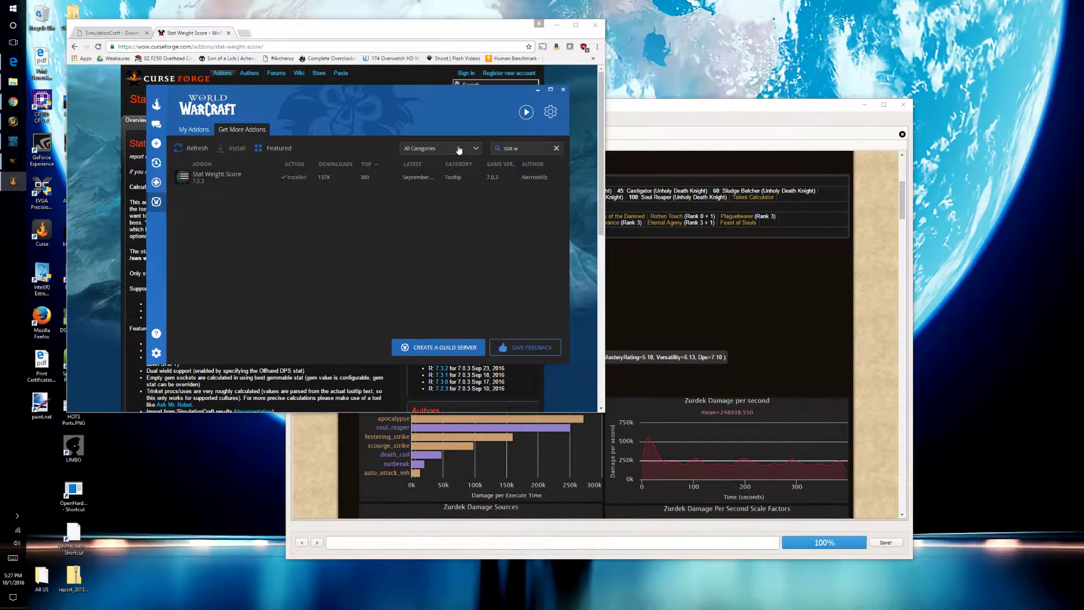
pyautogui.click(490, 153)
# - Switch to SimulationCraft, import the prefilled character from the Thunderhorn realm and review the generated profile's action lists and gear
pyautogui.click(690, 188)
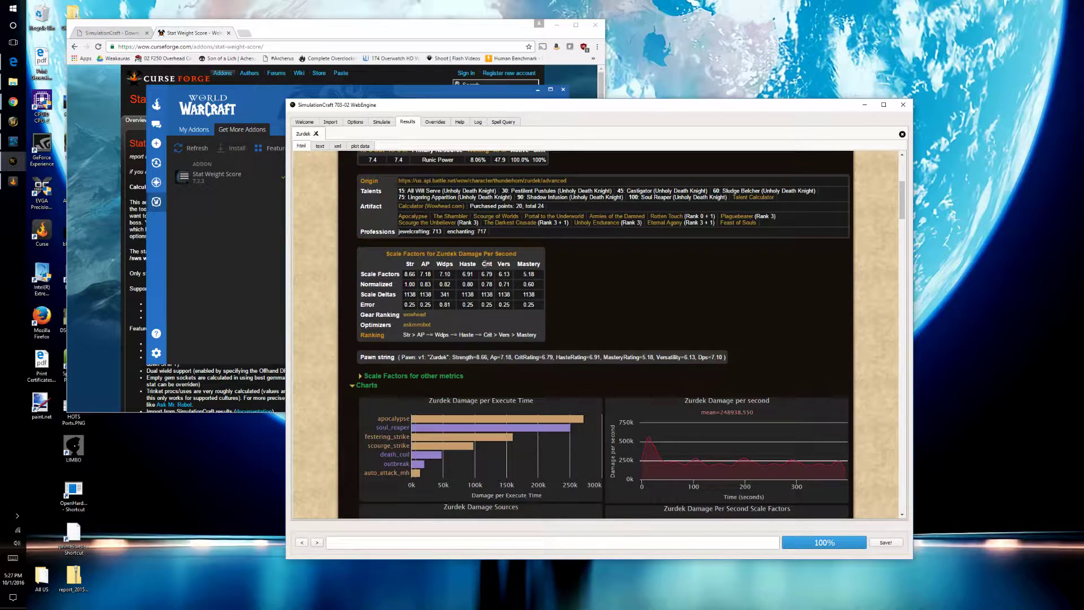
pyautogui.click(305, 122)
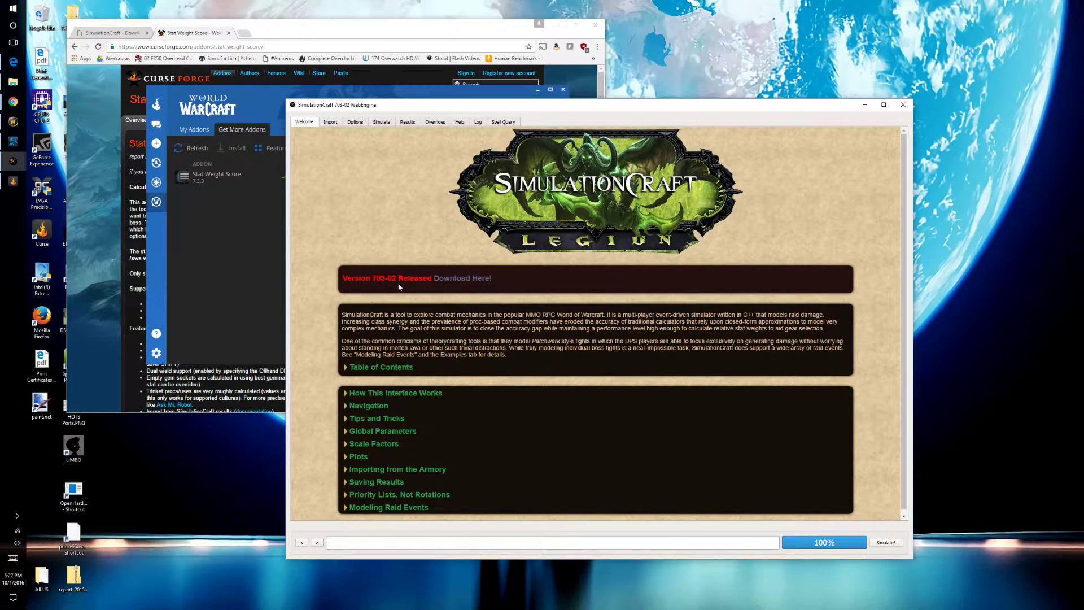
pyautogui.click(329, 122)
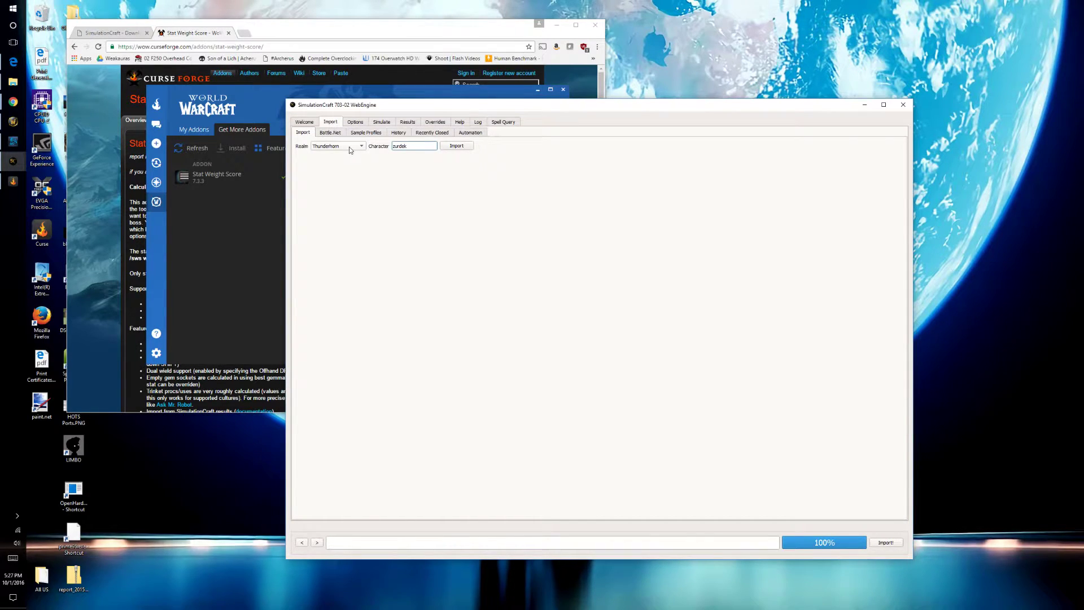
pyautogui.click(459, 148)
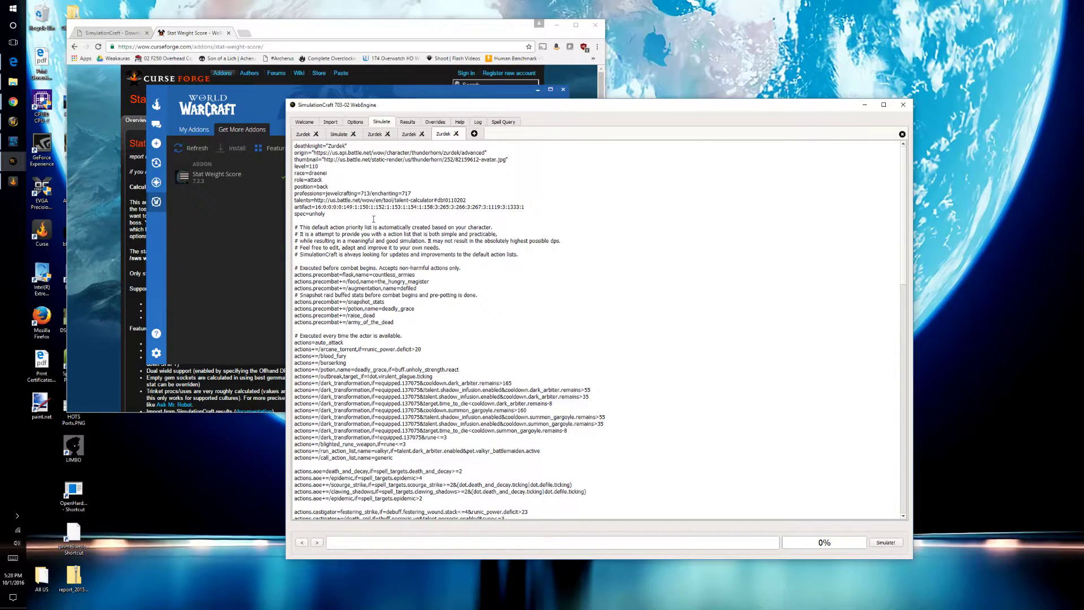
pyautogui.scroll(-2, 374, 218)
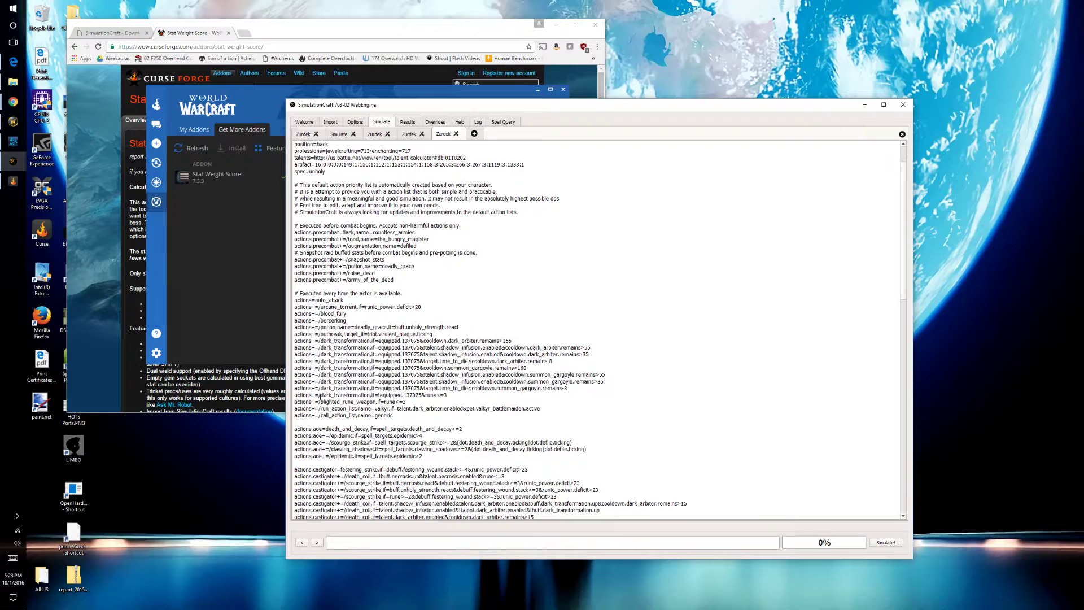
pyautogui.scroll(-7, 320, 273)
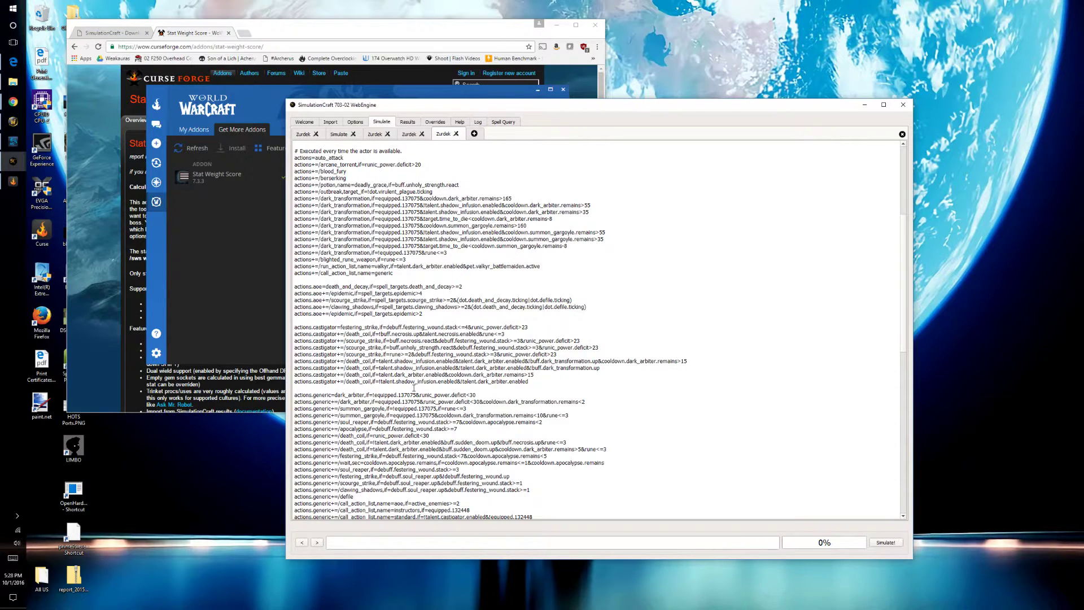
pyautogui.scroll(-14, 414, 388)
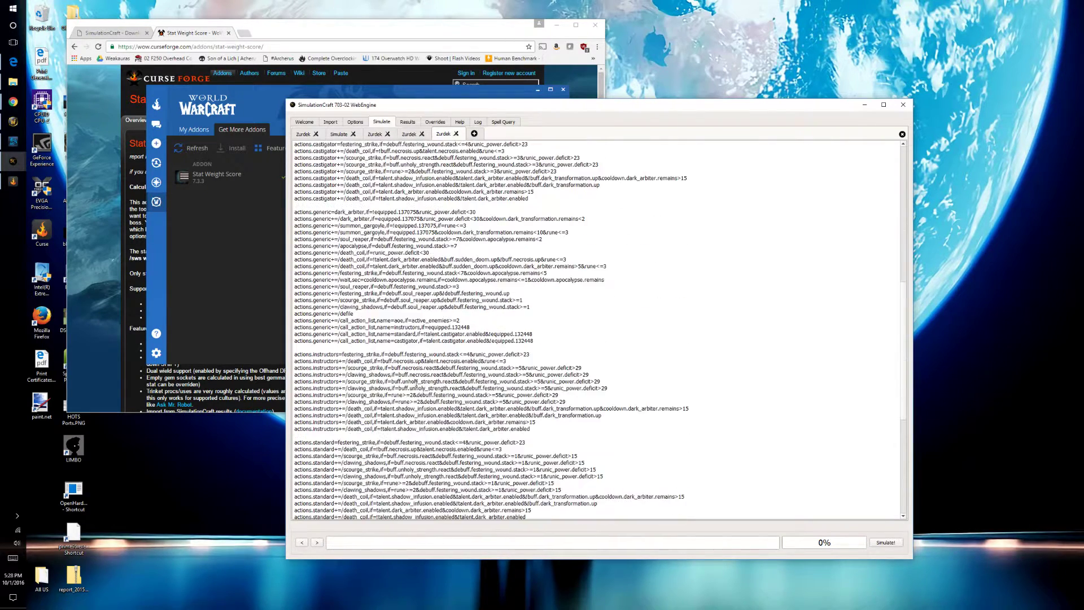
pyautogui.scroll(-5, 416, 378)
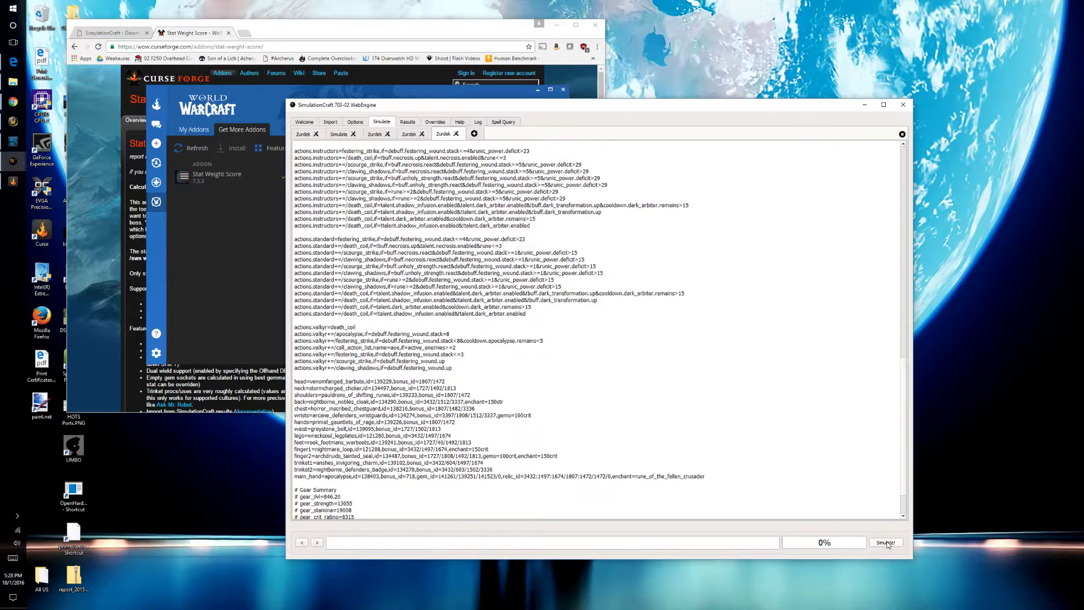
# - Review the simulation's global options and the stats selected for scale factor calculation
pyautogui.click(355, 122)
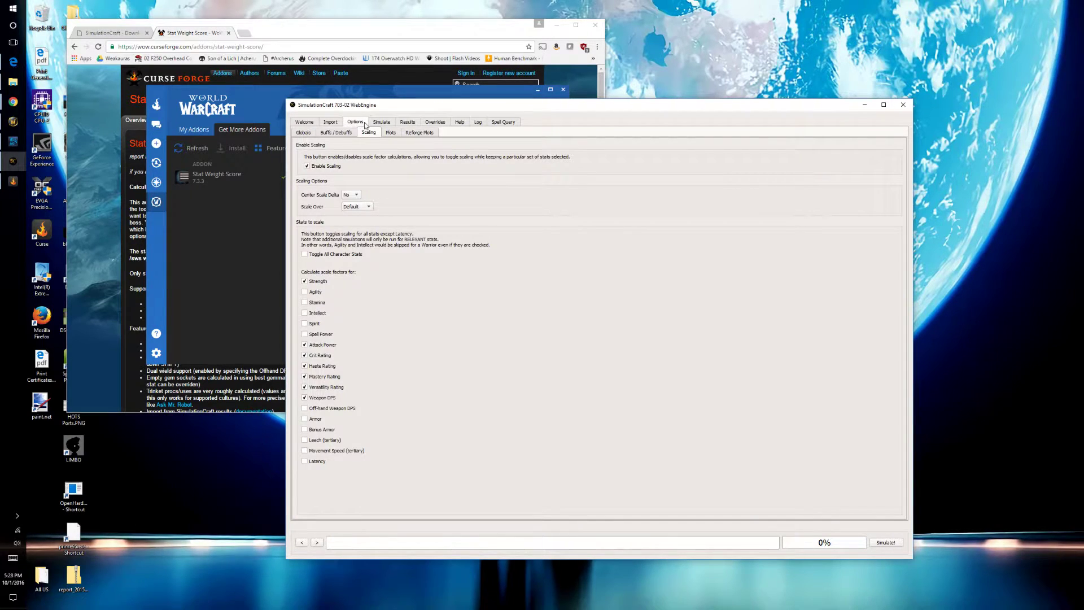
pyautogui.click(305, 135)
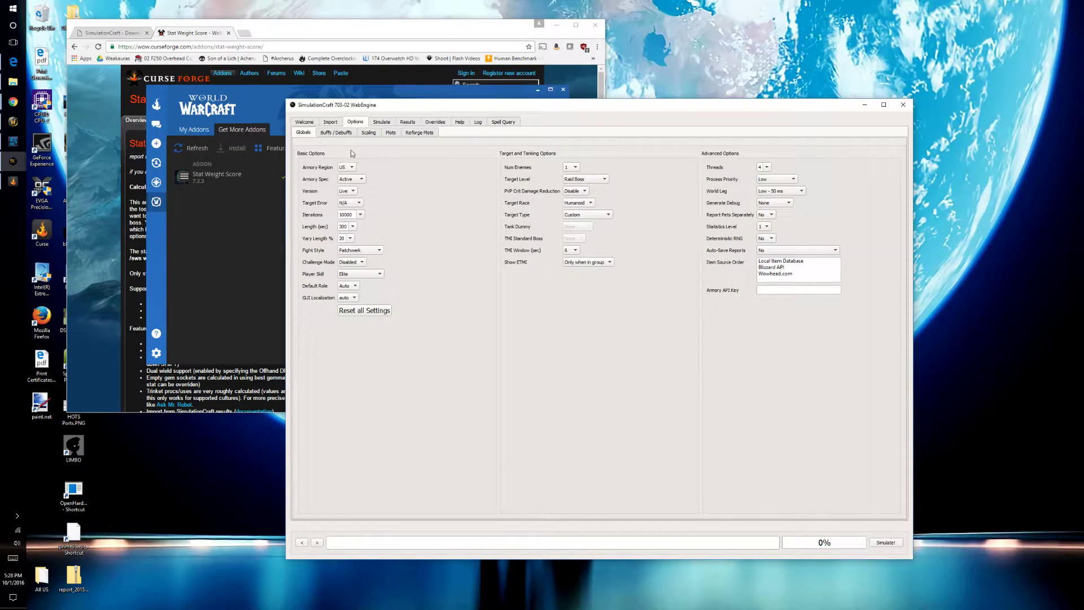
pyautogui.click(369, 133)
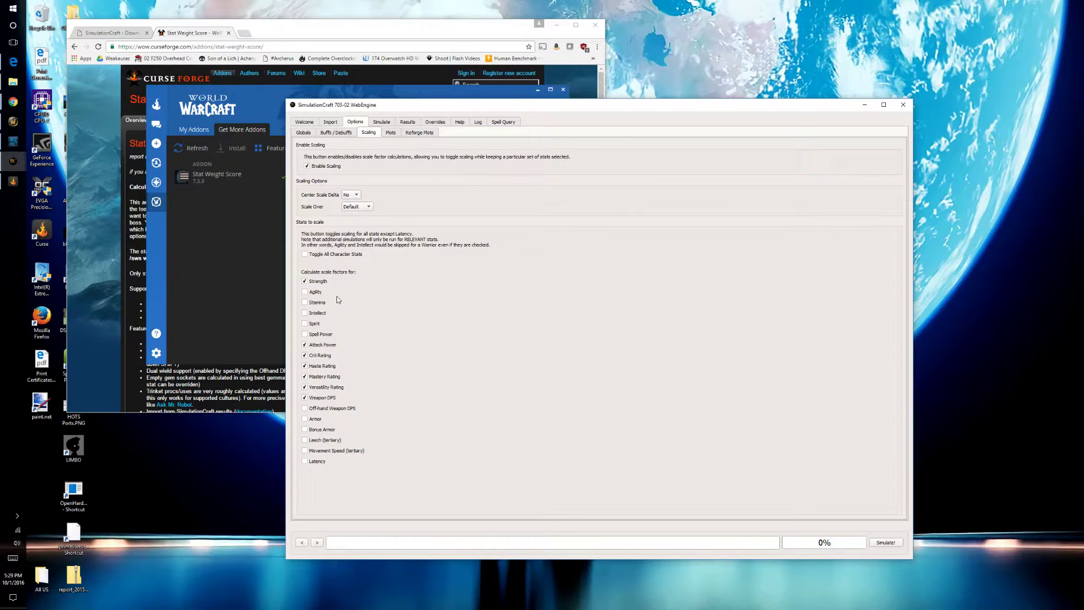
# - Open the finished simulation's HTML report and examine the character's overall DPS
pyautogui.click(382, 121)
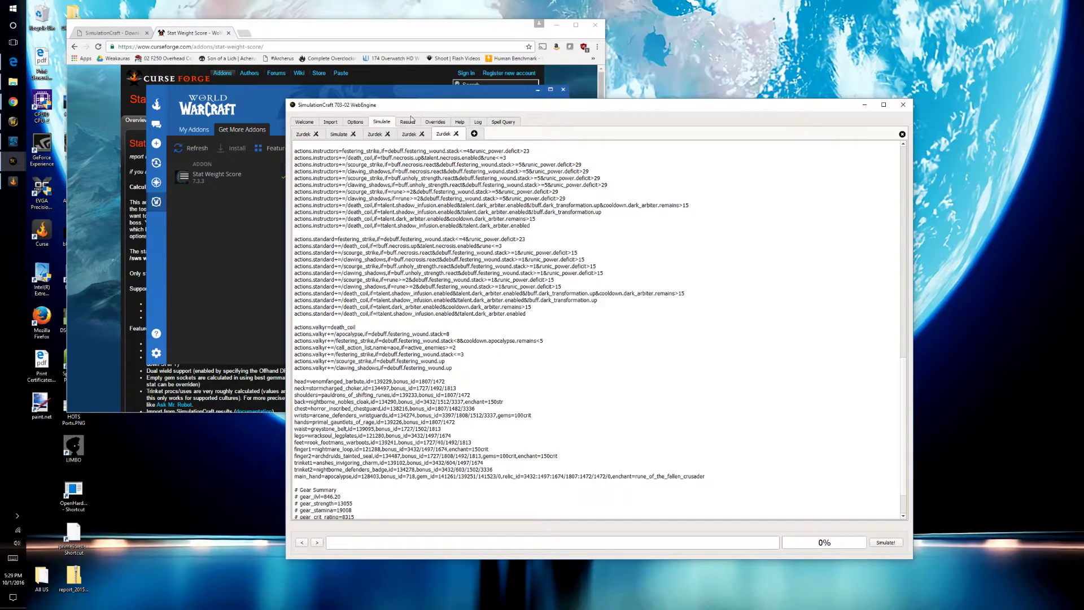
pyautogui.click(409, 123)
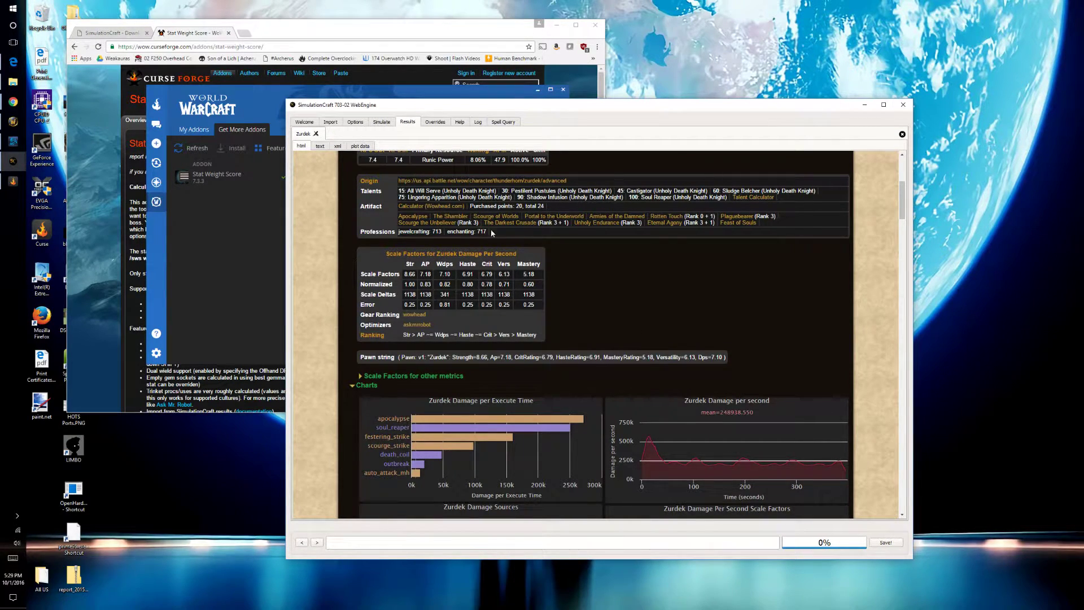
pyautogui.moveTo(904, 208); pyautogui.dragTo(904, 184)
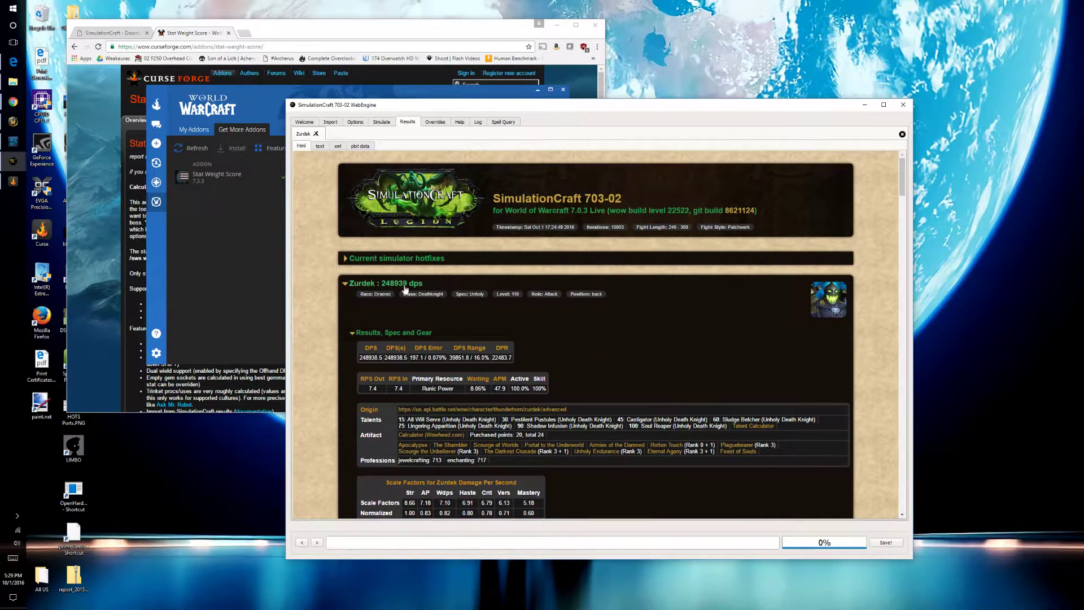
pyautogui.moveTo(383, 287); pyautogui.dragTo(408, 286)
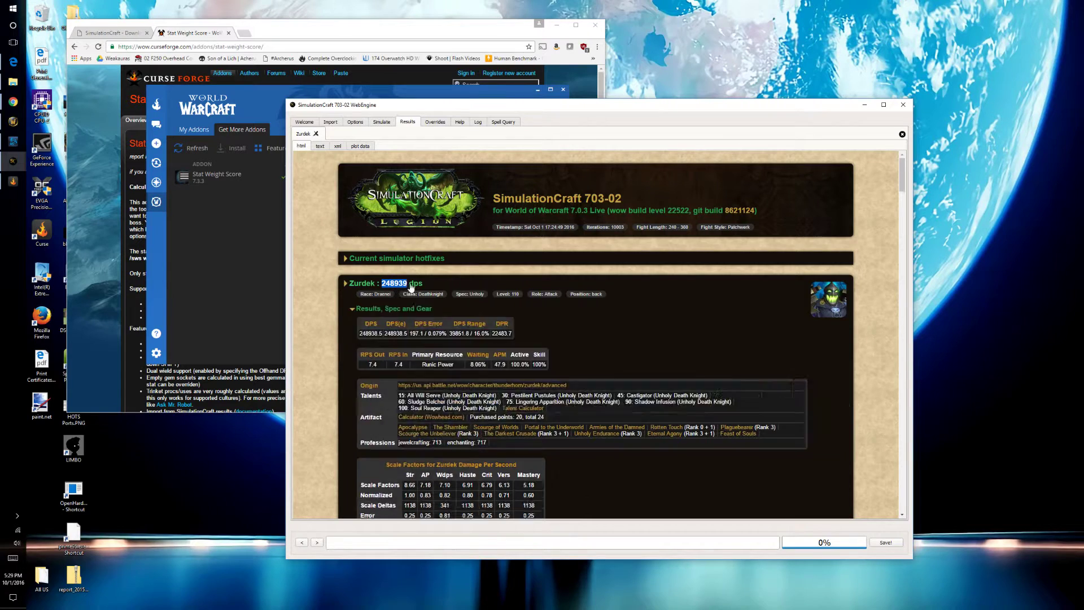
pyautogui.click(343, 284)
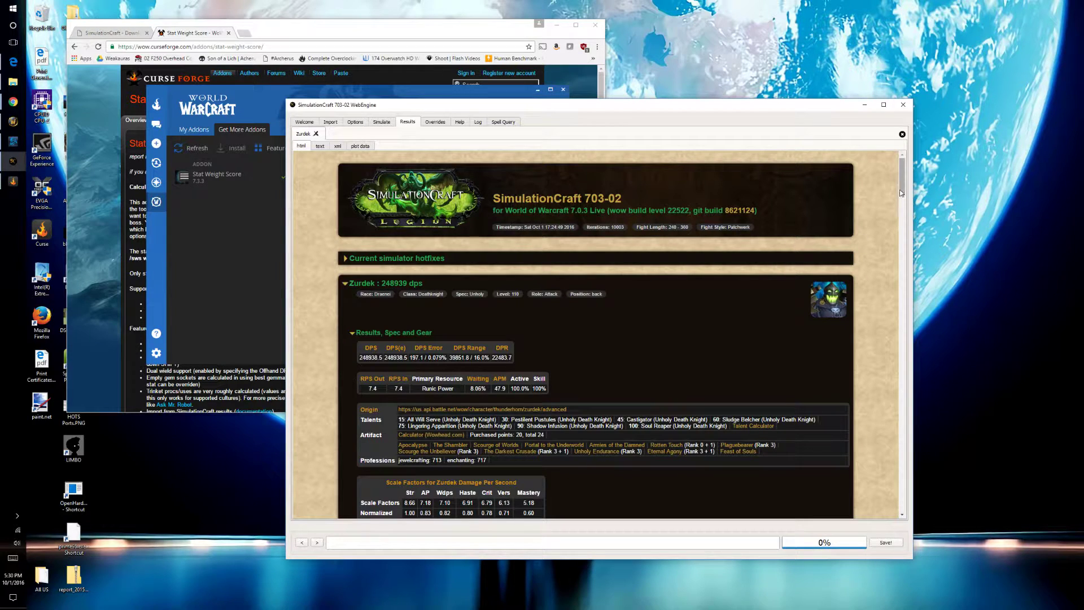
# - Examine the normalized scale factors for haste, crit, versatility and mastery in the report's scale factor table
pyautogui.moveTo(903, 189); pyautogui.dragTo(902, 195)
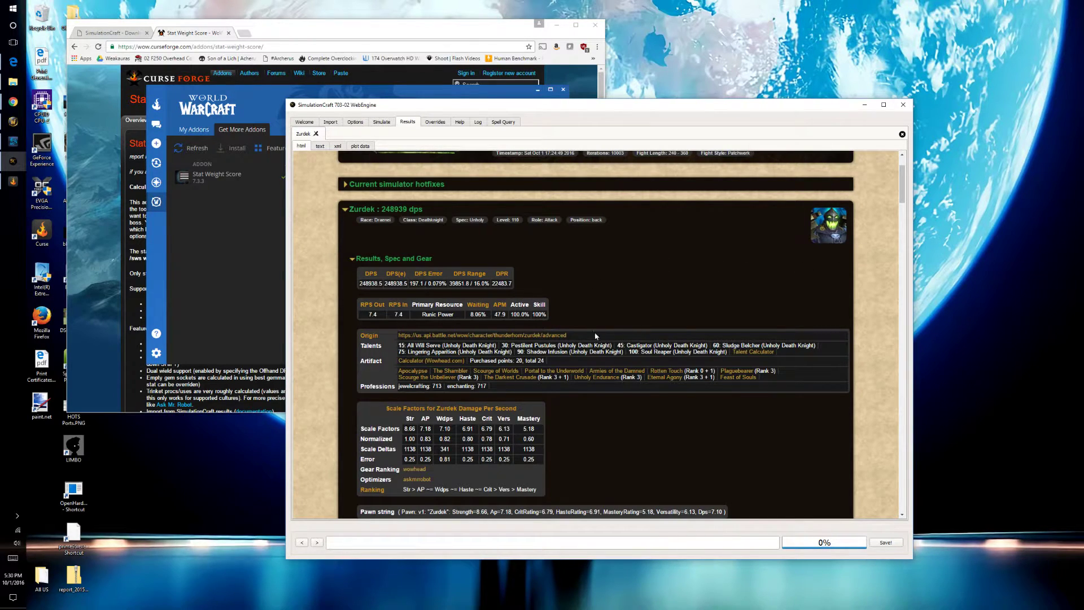
pyautogui.scroll(-1, 625, 387)
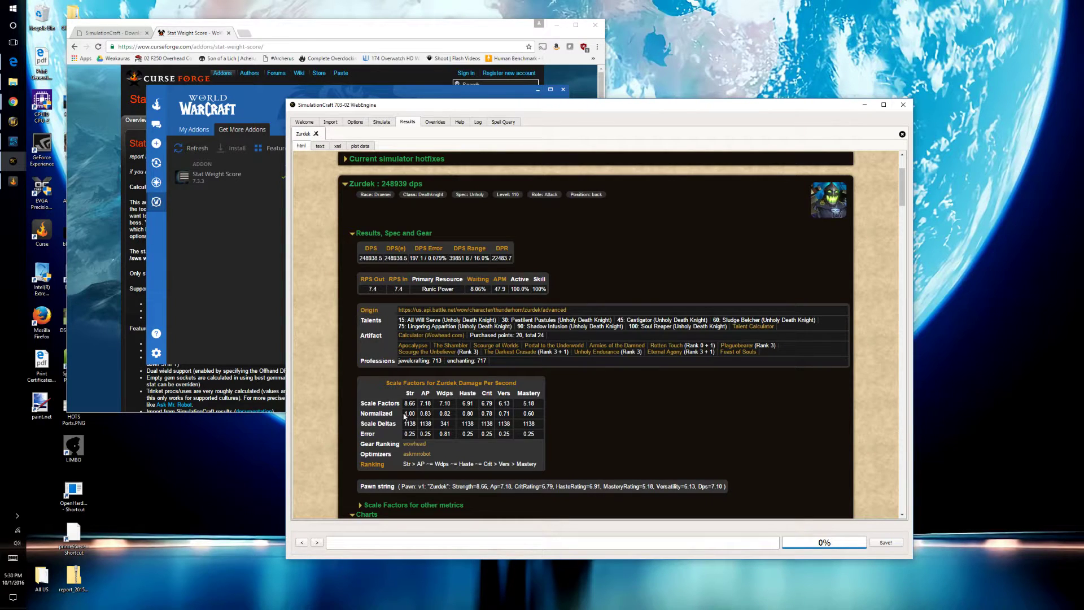
pyautogui.moveTo(472, 414); pyautogui.dragTo(525, 413)
pyautogui.doubleClick(484, 415)
pyautogui.click(500, 416)
pyautogui.doubleClick(530, 413)
pyautogui.click(478, 375)
# - Search the XML version of the results for "weight" to locate the Damage Per Second stat weights
pyautogui.click(337, 146)
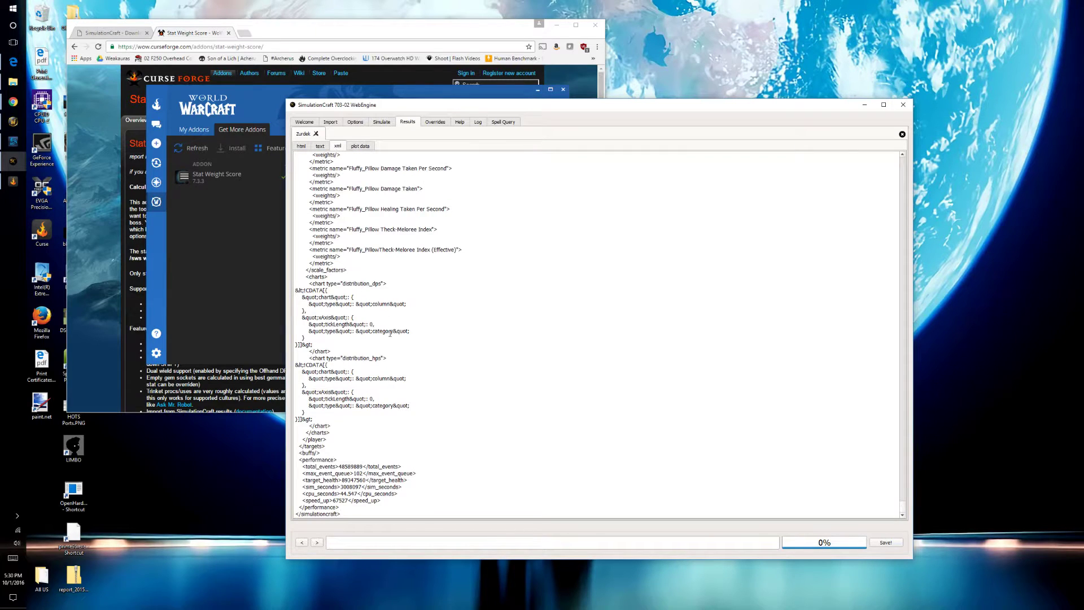
pyautogui.hotkey('ctrl', 'f')
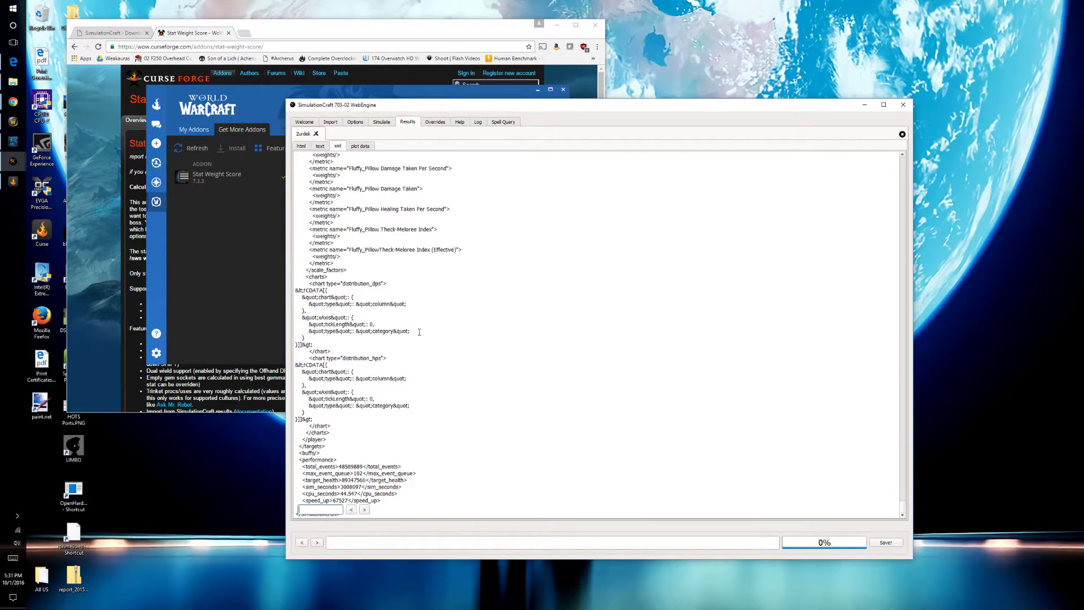
pyautogui.write('weight')
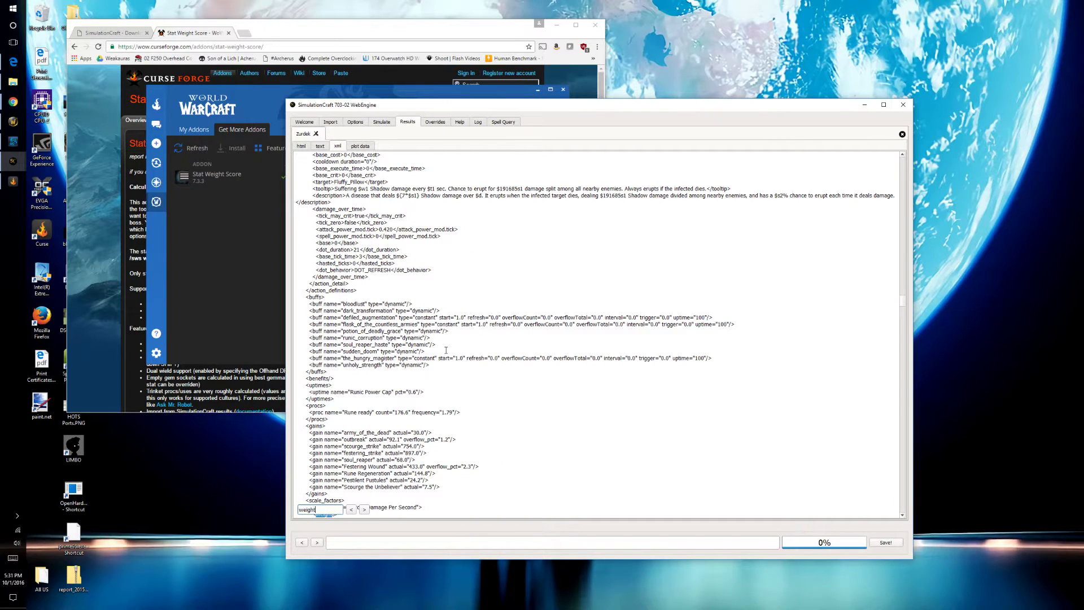
pyautogui.scroll(-4, 456, 298)
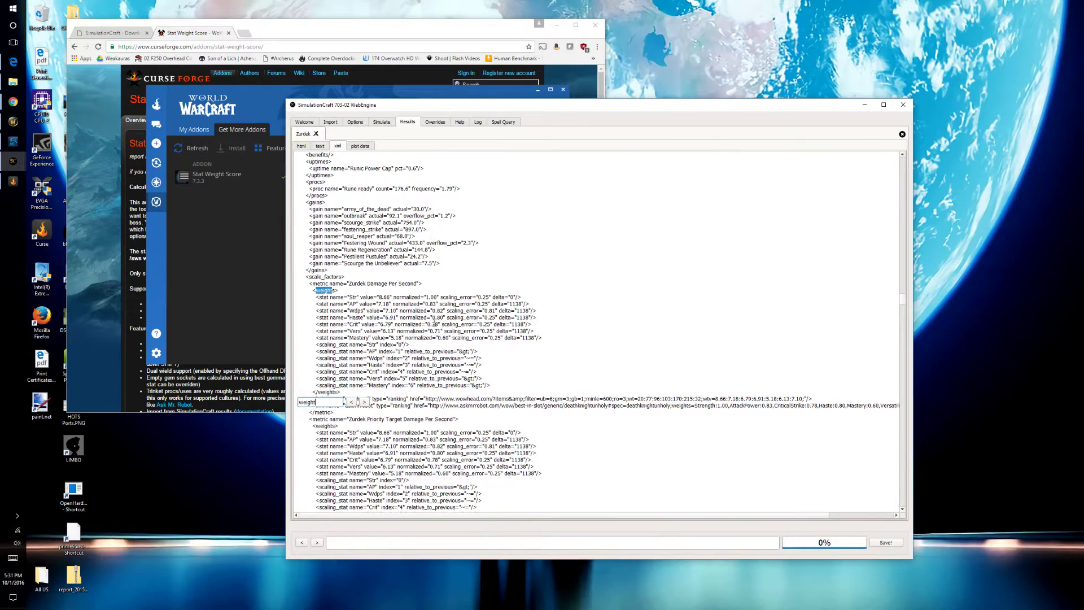
# - Copy the complete weights block of the Damage Per Second metric from the XML results
pyautogui.scroll(-1, 324, 271)
pyautogui.moveTo(313, 249); pyautogui.dragTo(491, 349)
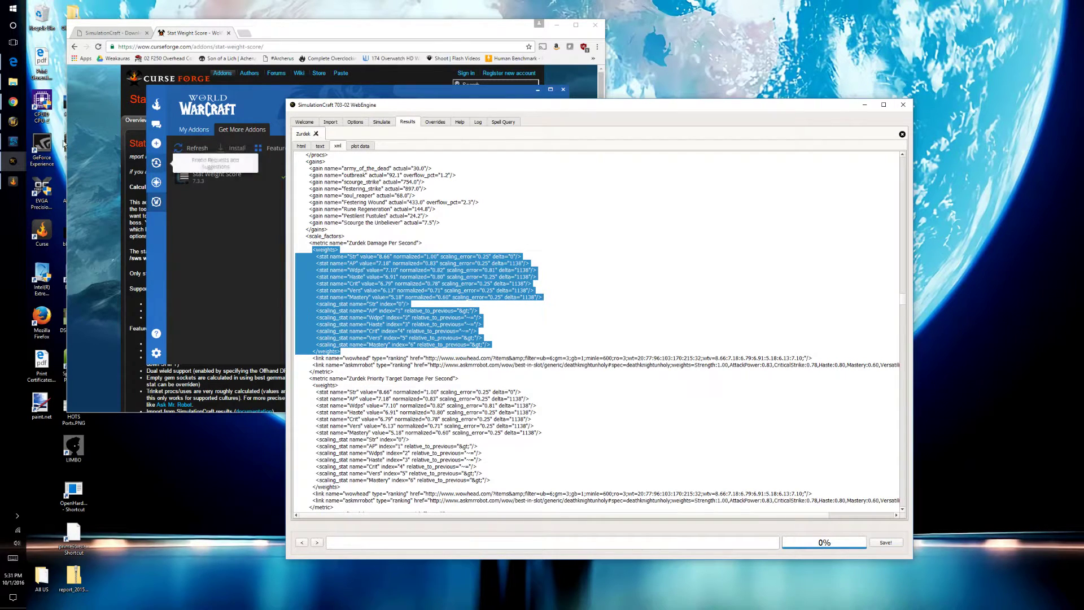
# - Switch to World of Warcraft and open the stat weights setup of the StatWeightScore addon in the interface options
pyautogui.hotkey('alt', 'Tab')
pyautogui.press('Escape')
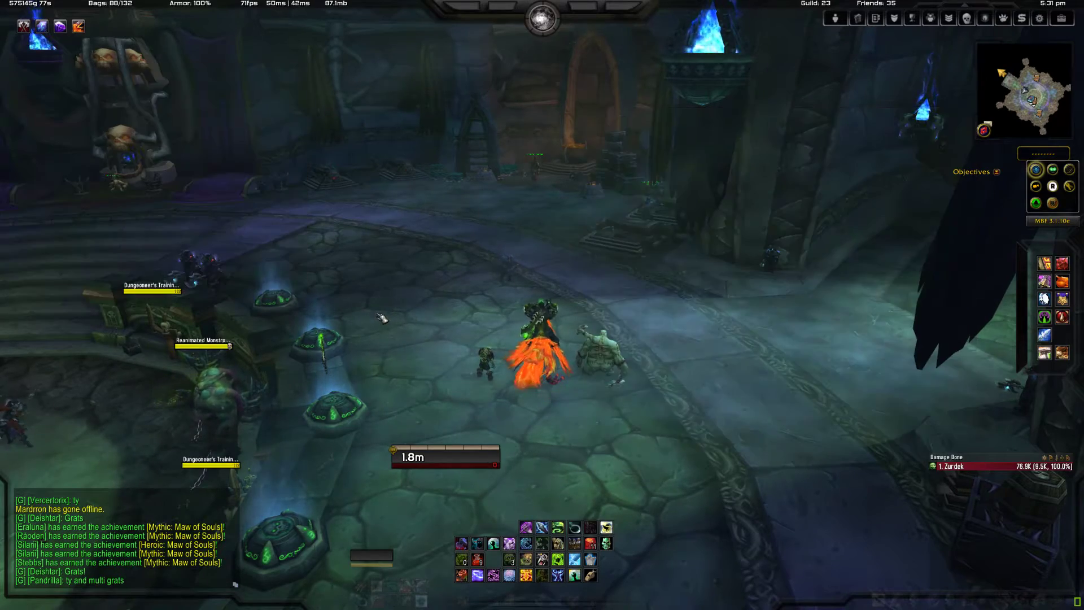
pyautogui.press('Escape')
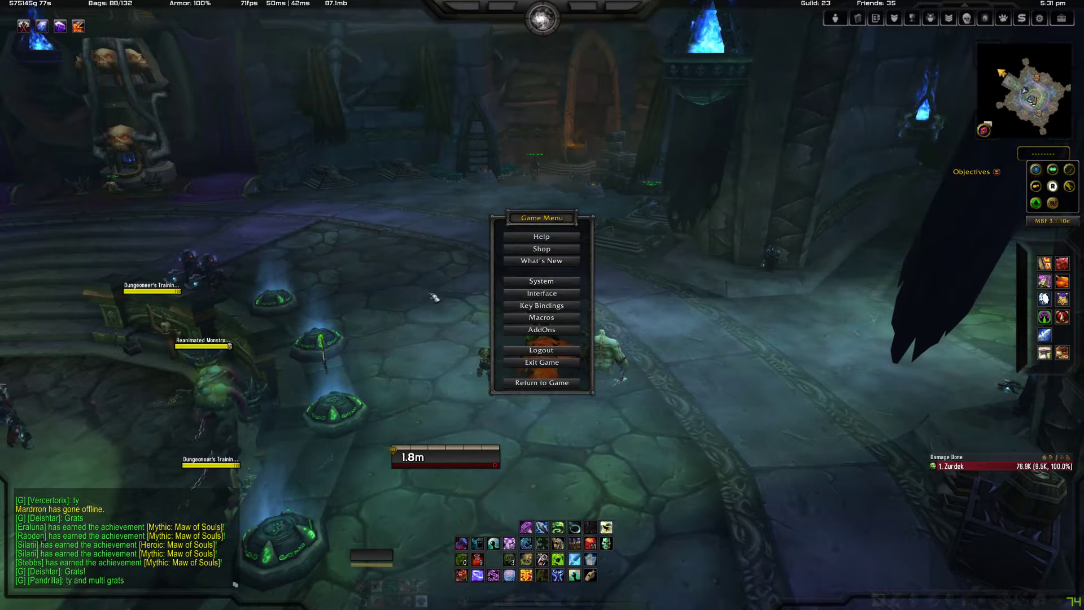
pyautogui.click(545, 294)
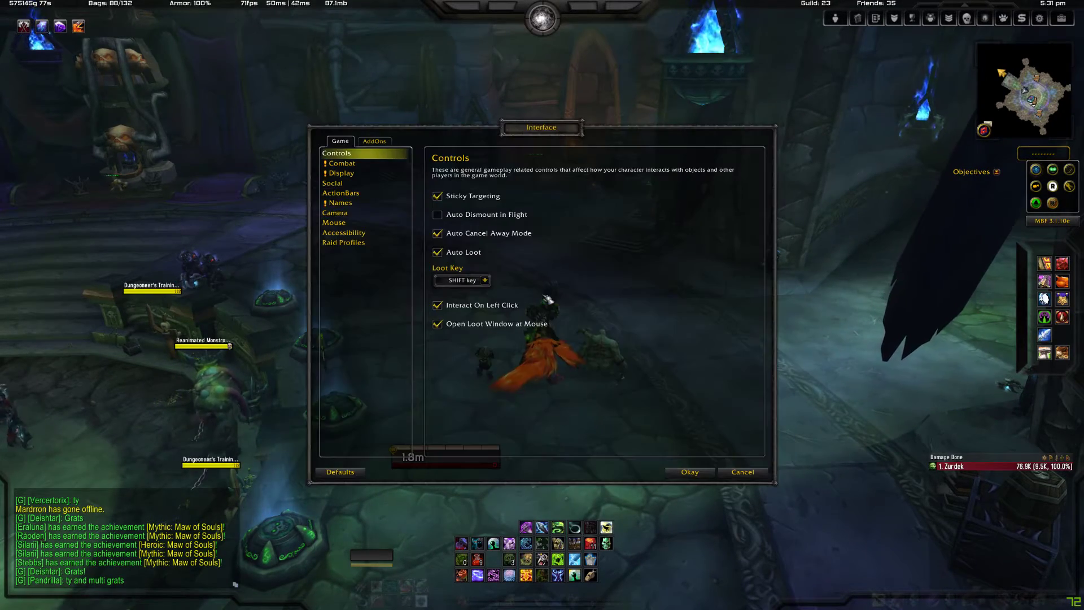
pyautogui.click(374, 141)
pyautogui.click(379, 313)
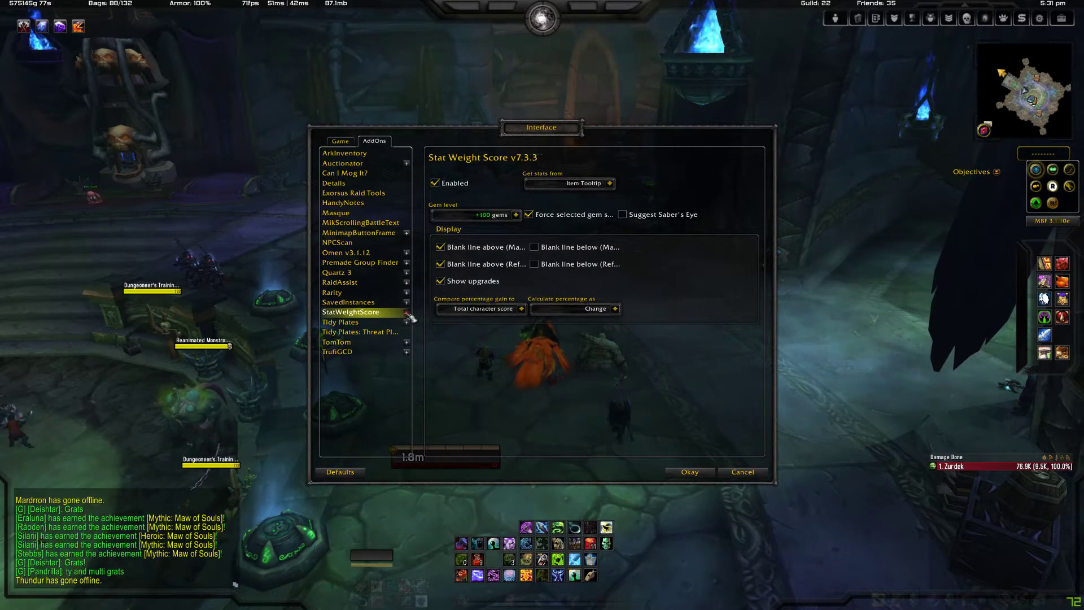
pyautogui.click(406, 312)
pyautogui.click(371, 326)
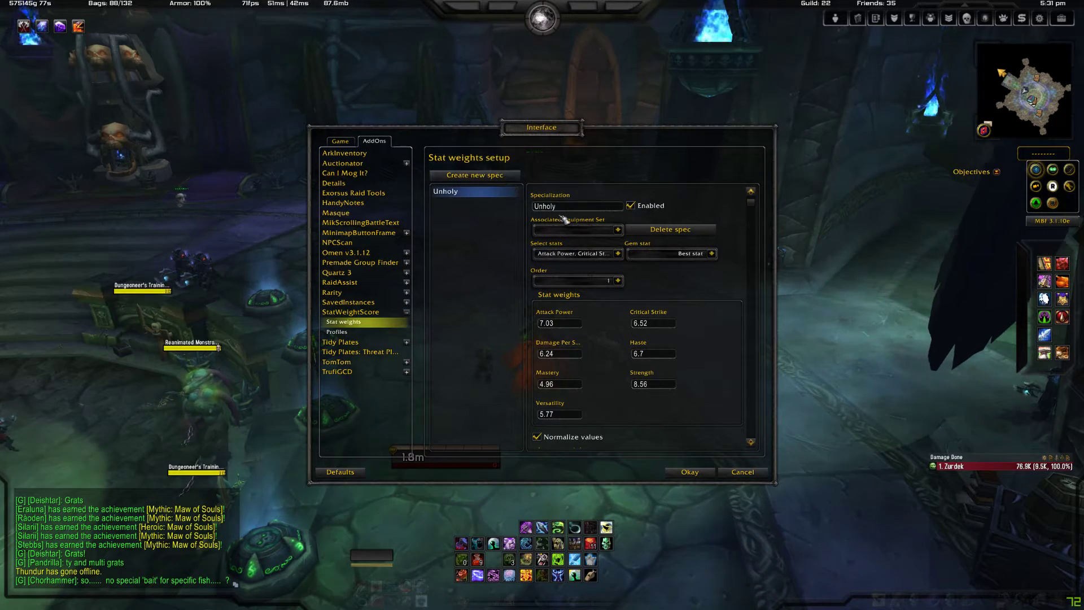
# - Create a new stat weights spec named Frost
pyautogui.click(480, 175)
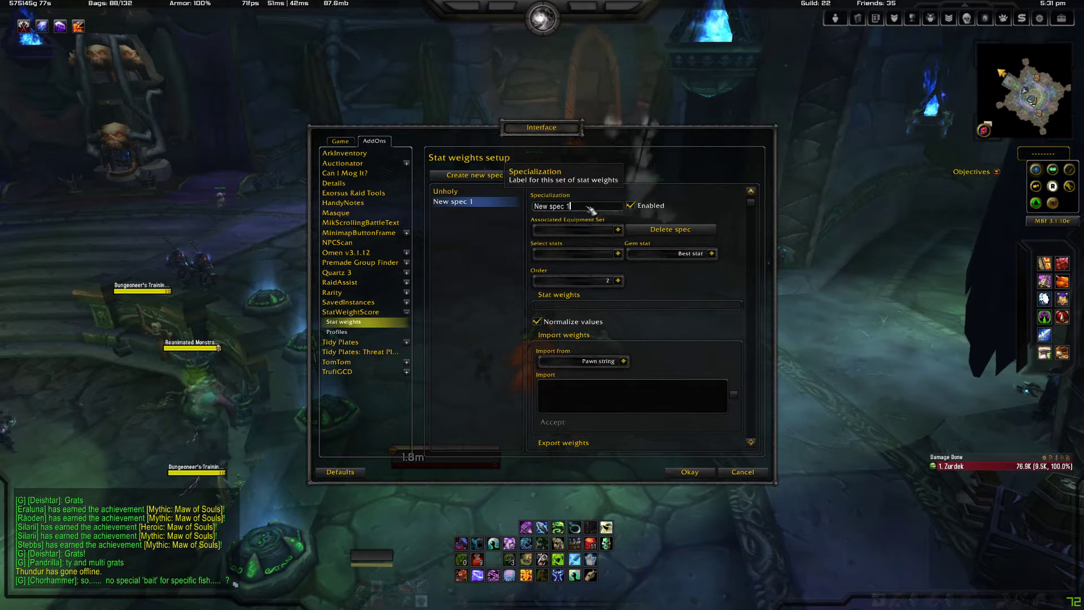
pyautogui.click(584, 206)
pyautogui.write('Frost')
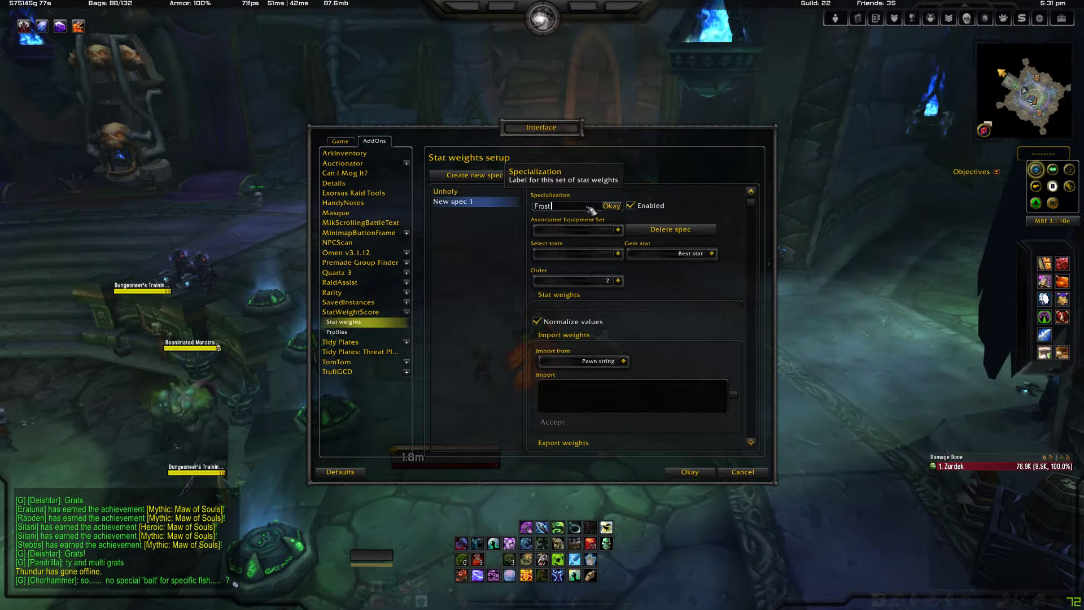
pyautogui.press('Return')
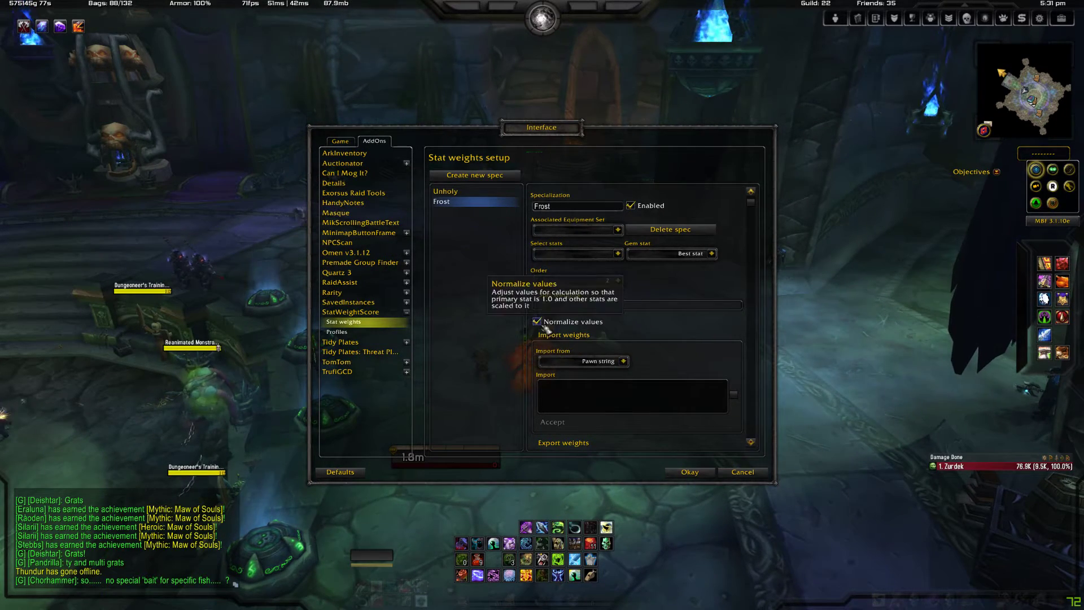
# - Import the copied weights into the Frost spec, using SimulationCraft xml as the import source
pyautogui.click(623, 361)
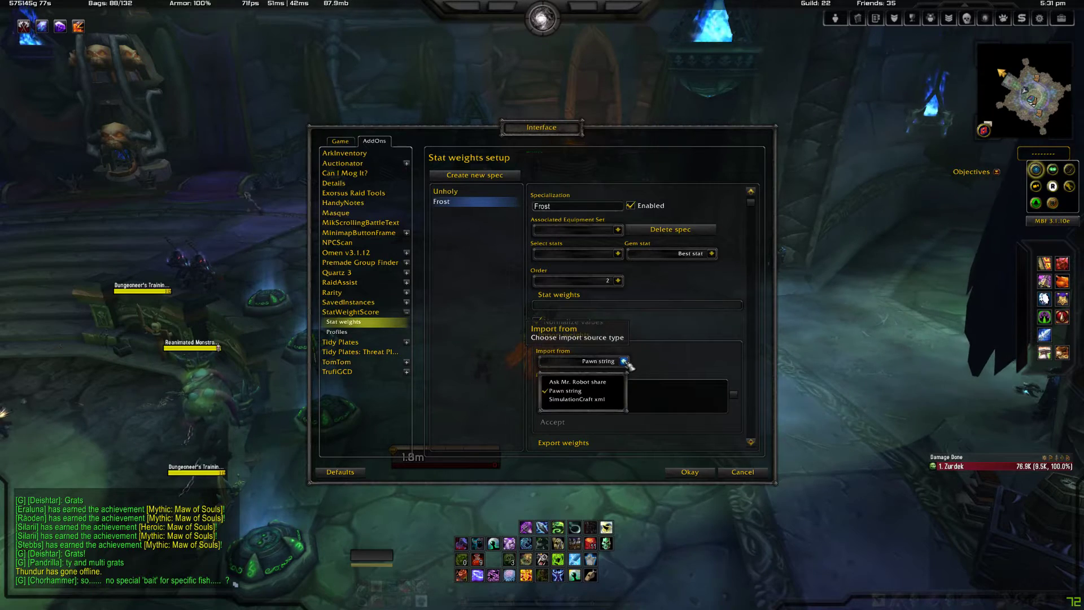
pyautogui.click(596, 399)
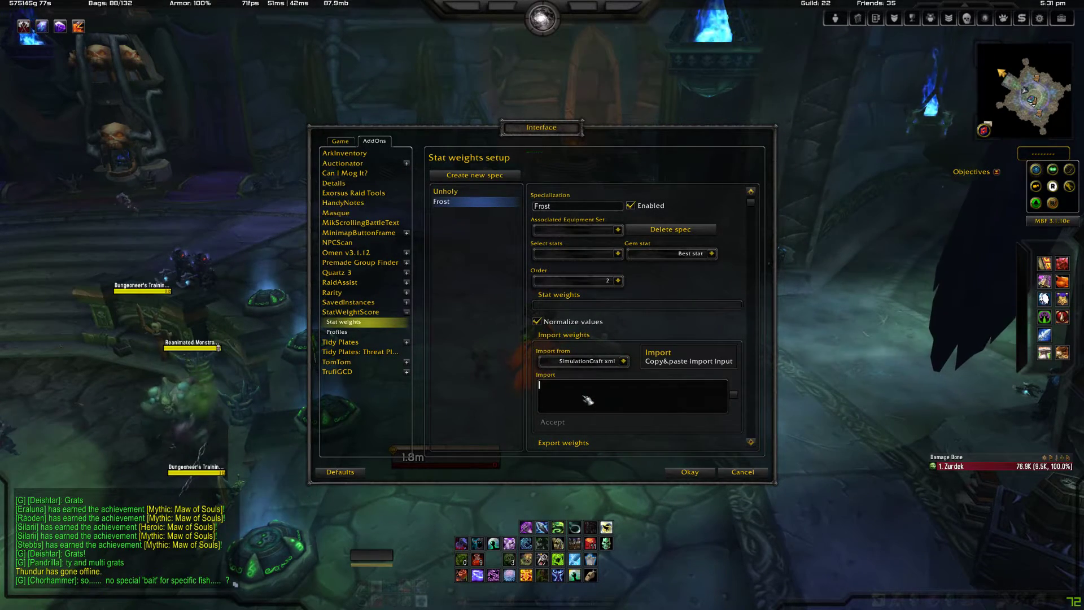
pyautogui.click(596, 405)
pyautogui.hotkey('ctrl', 'v')
pyautogui.click(552, 421)
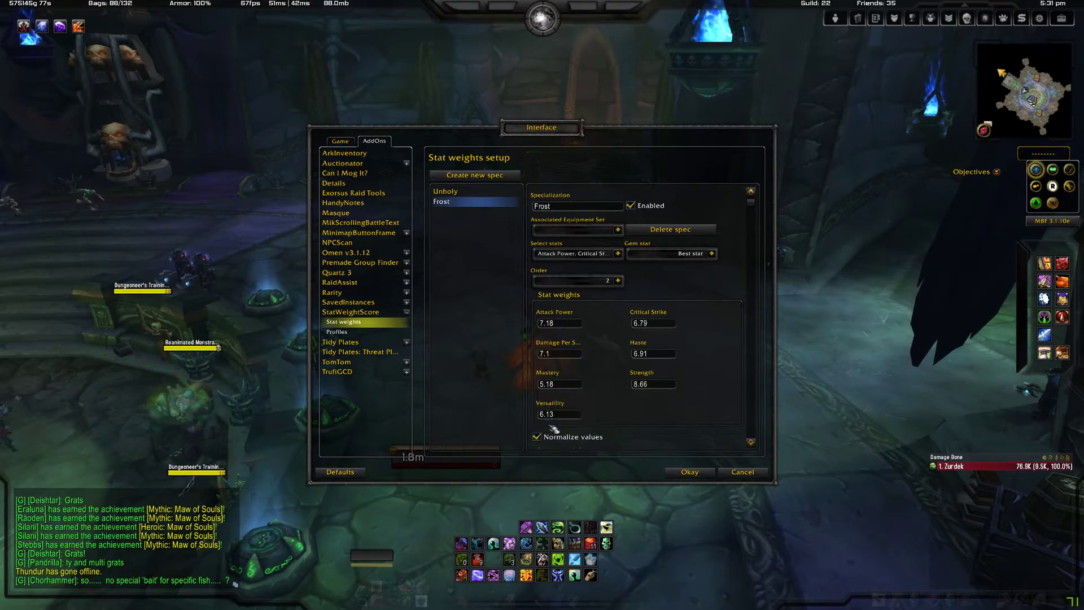
pyautogui.scroll(-3, 587, 346)
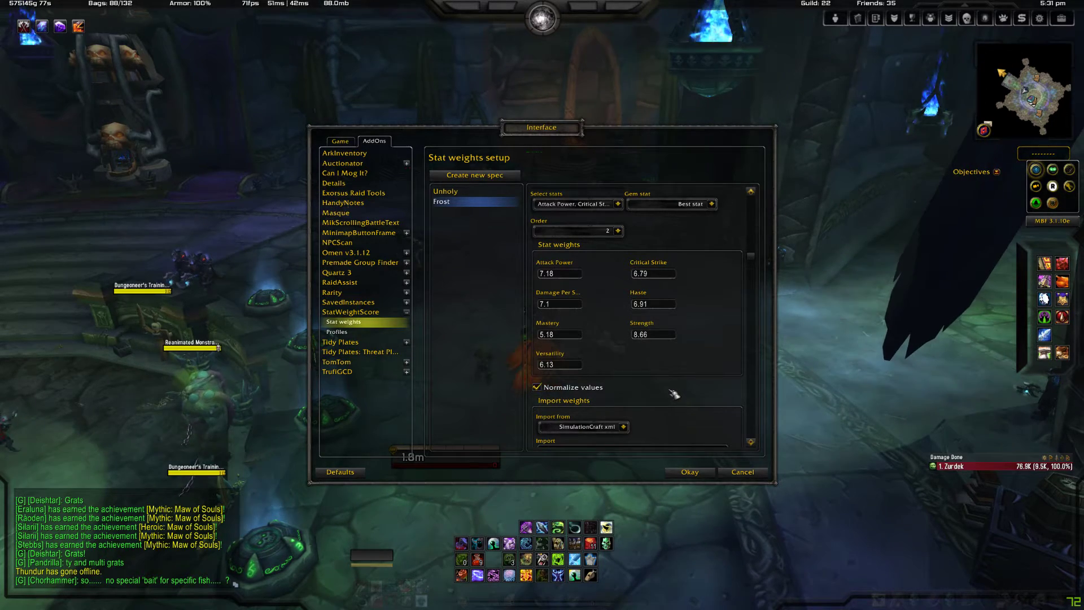
# - Switch to SimulationCraft and compare the raw and normalized scale factors in the HTML report
pyautogui.hotkey('alt', 'Tab')
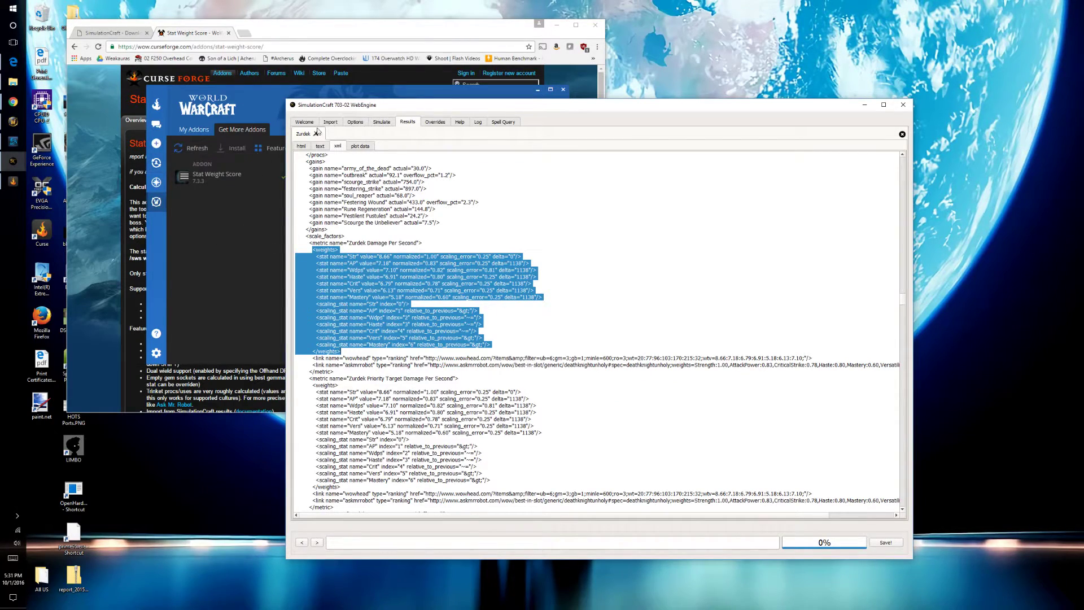
pyautogui.click(301, 146)
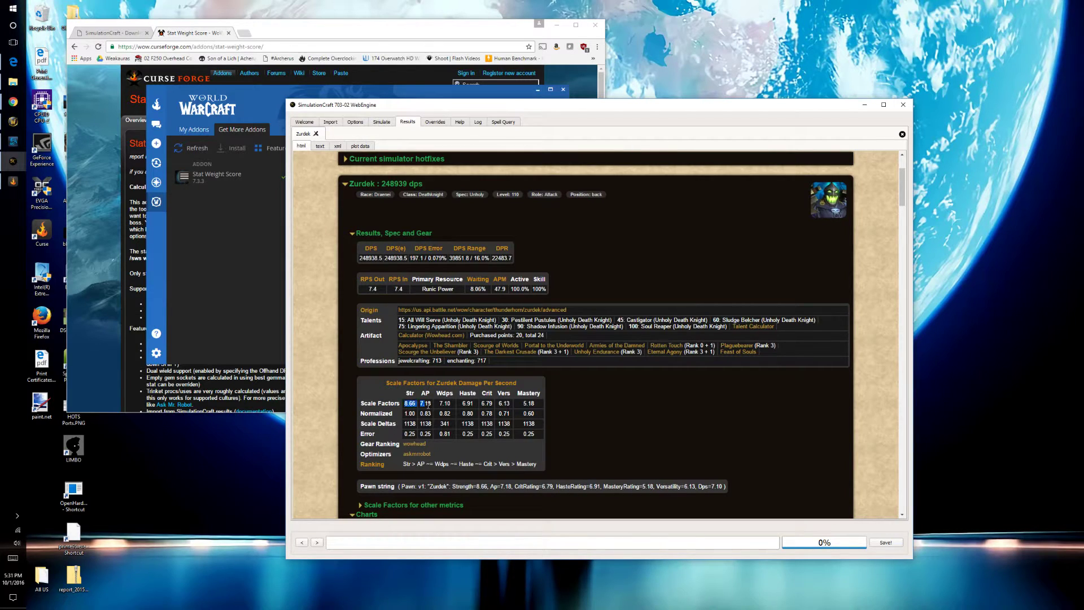
pyautogui.moveTo(428, 404); pyautogui.dragTo(541, 407)
pyautogui.moveTo(402, 414); pyautogui.dragTo(535, 417)
# - Return to World of Warcraft, save the addon's stat weight settings and close the game menu
pyautogui.click(13, 140)
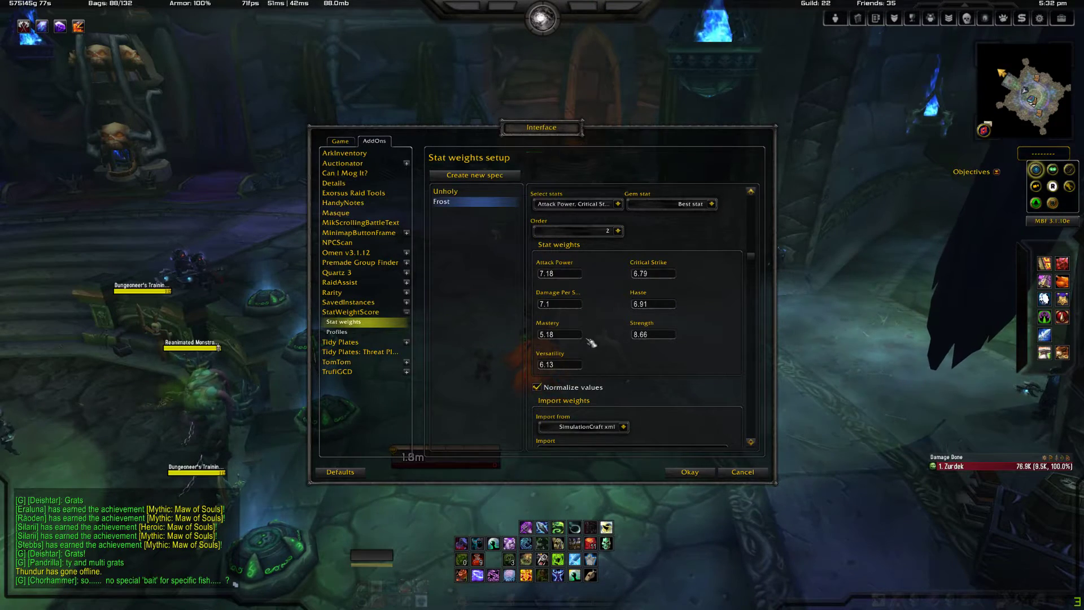
pyautogui.click(687, 471)
pyautogui.press('Escape')
# - Examine the Unholy and Frost stat scores in the tooltips of the equipped boots and a helm in the bags
pyautogui.press('c')
pyautogui.moveTo(180, 175)
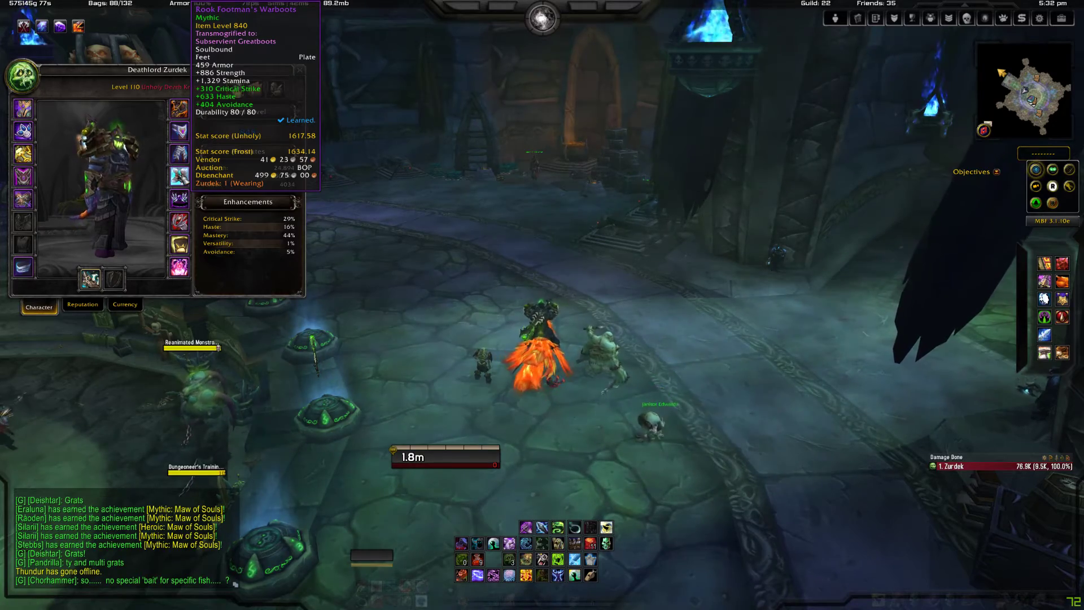
pyautogui.press('b')
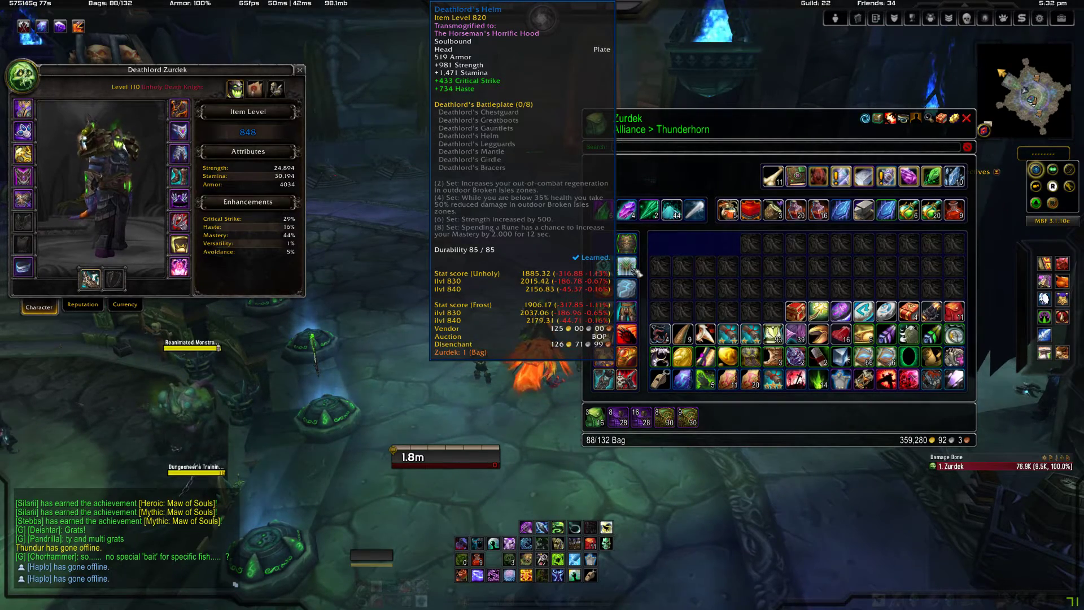
pyautogui.press('Escape')
# - Reopen the Frost spec's stat weights setup and review its gem stat and stat selection options
pyautogui.press('Escape')
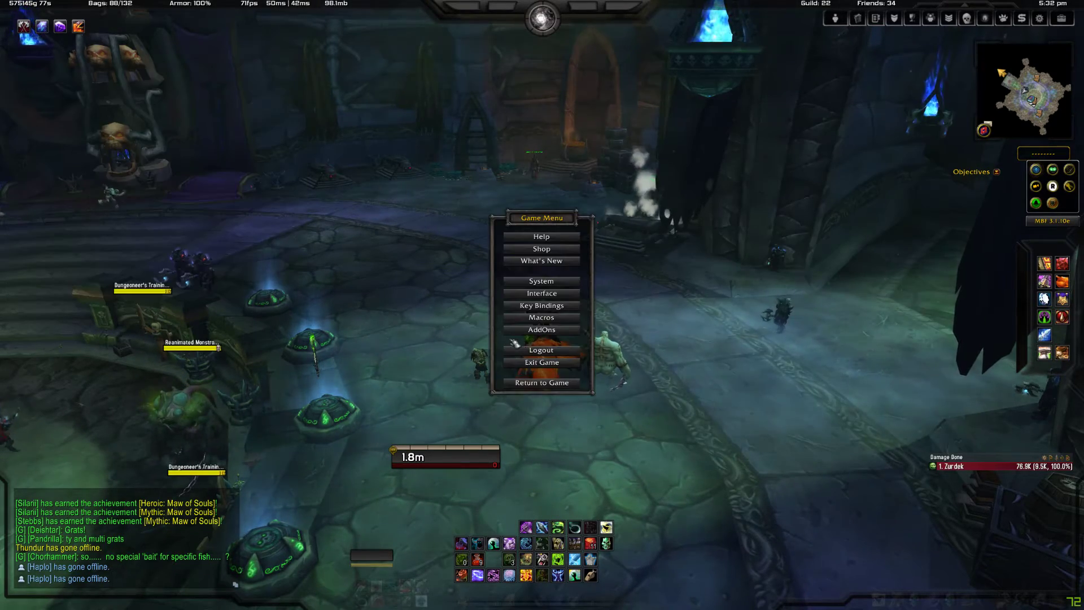
pyautogui.click(550, 293)
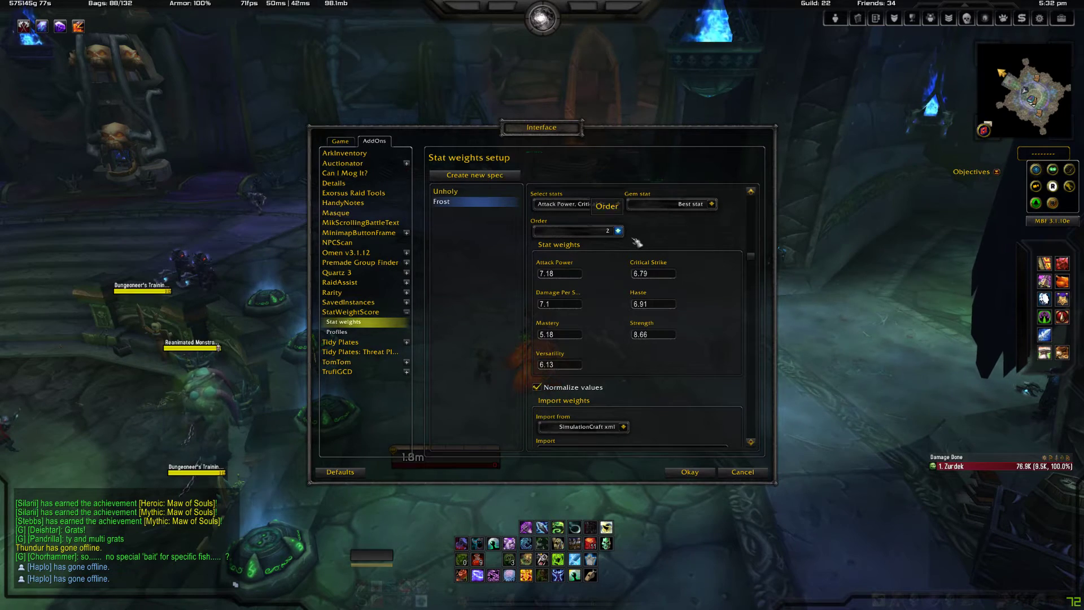
pyautogui.scroll(2, 637, 226)
pyautogui.click(712, 253)
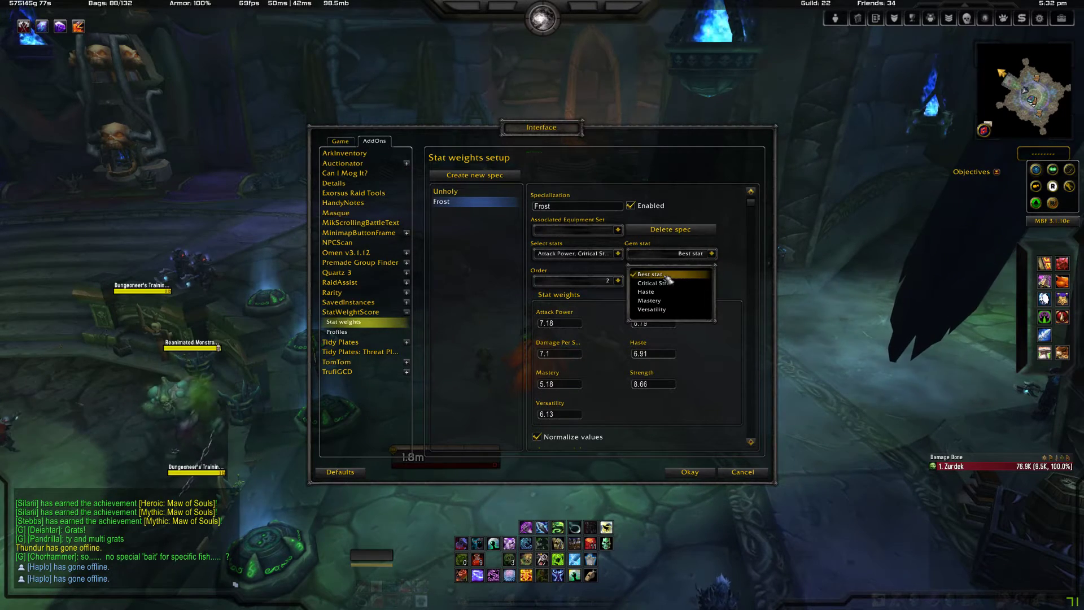
pyautogui.click(741, 268)
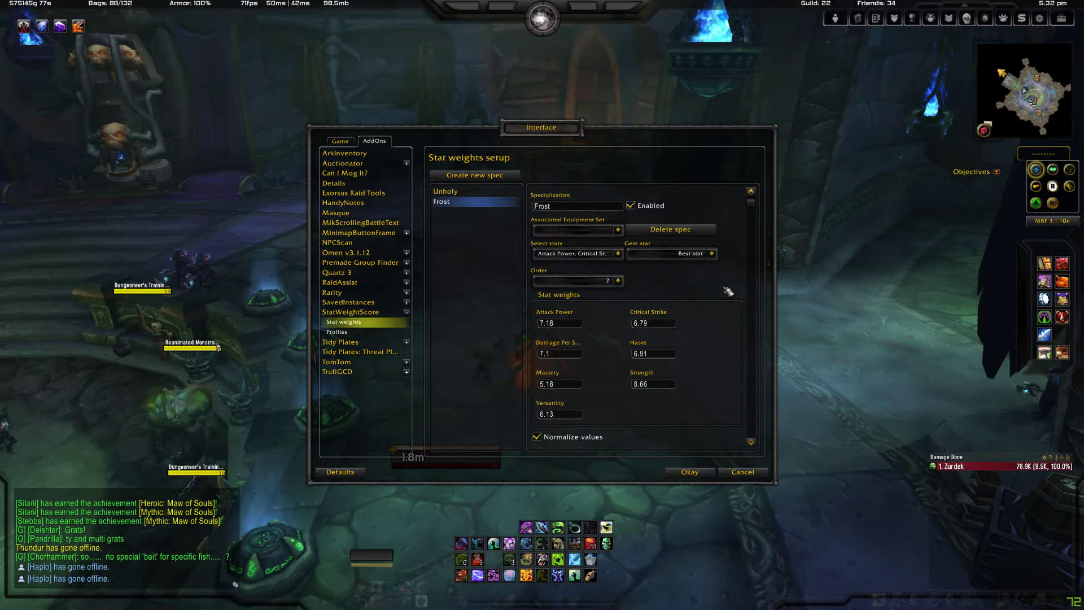
pyautogui.scroll(-2, 701, 281)
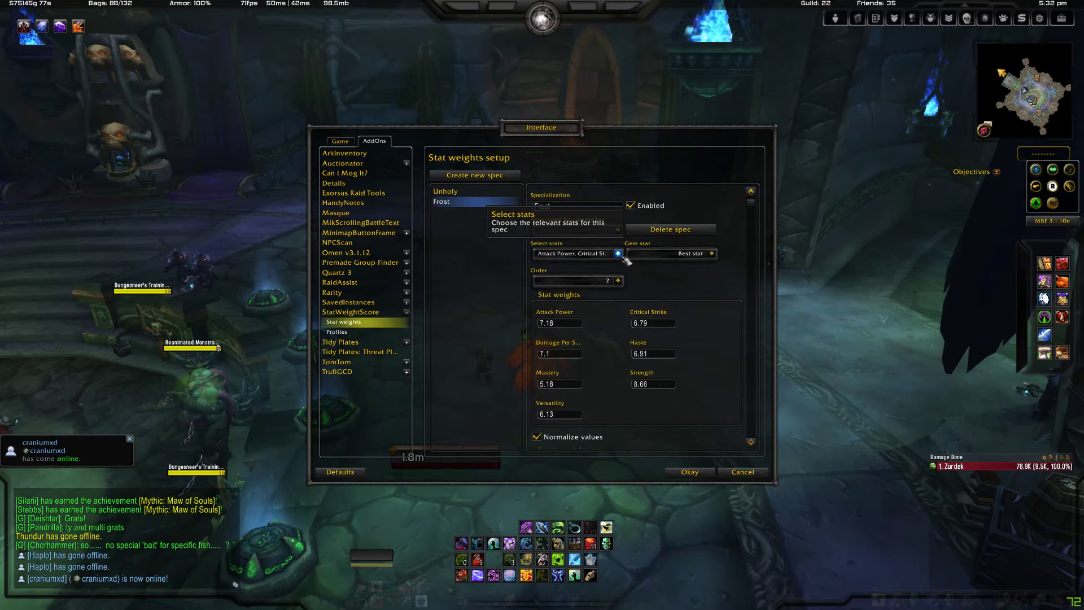
# - Review the gem level choices in StatWeightScore's general settings, and leave the interface options without saving
pyautogui.click(351, 312)
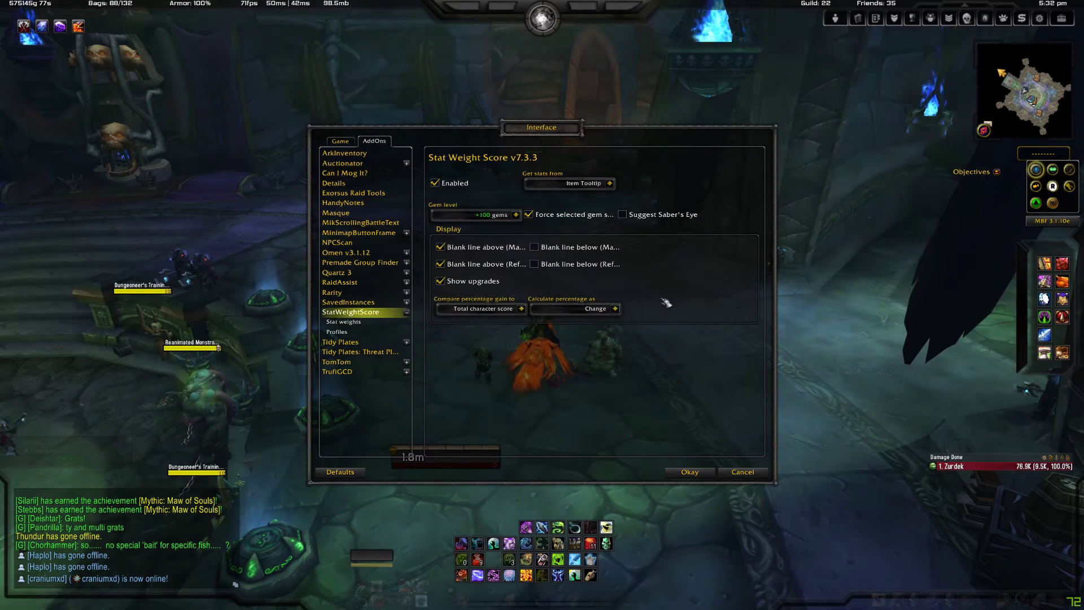
pyautogui.click(516, 214)
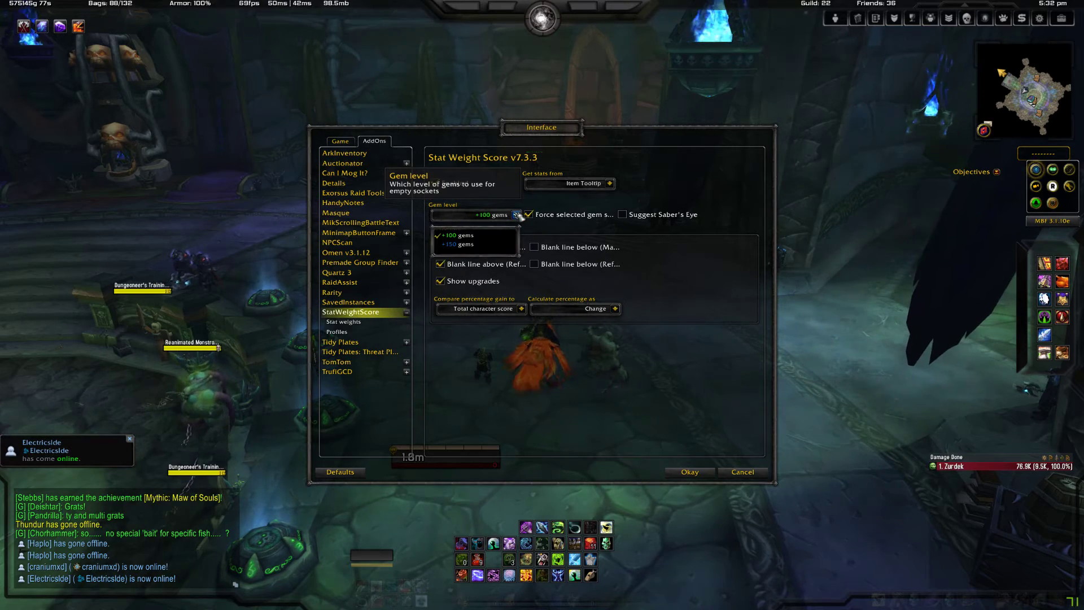
pyautogui.click(466, 242)
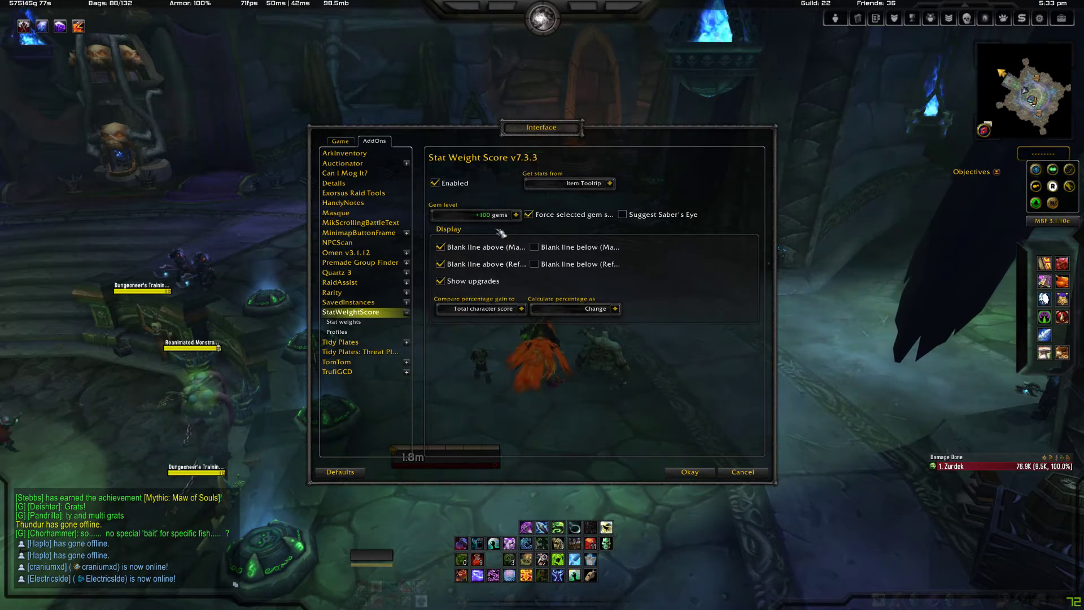
pyautogui.click(751, 474)
pyautogui.press('Escape')
# - Open the character sheet to view the equipped gear, attributes and enhancements
pyautogui.press('c')
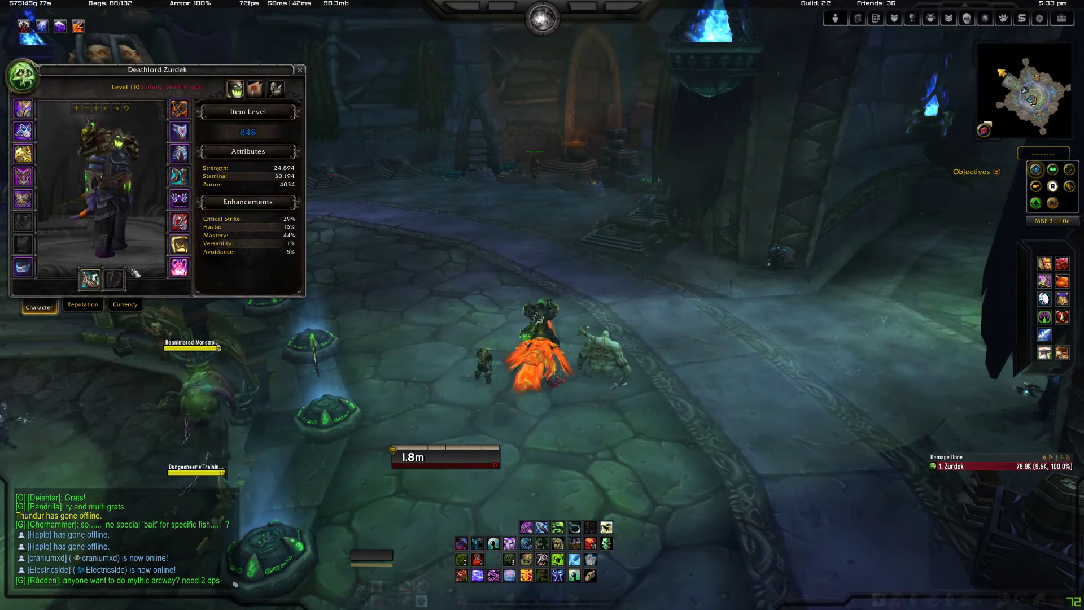
pyautogui.press('c')
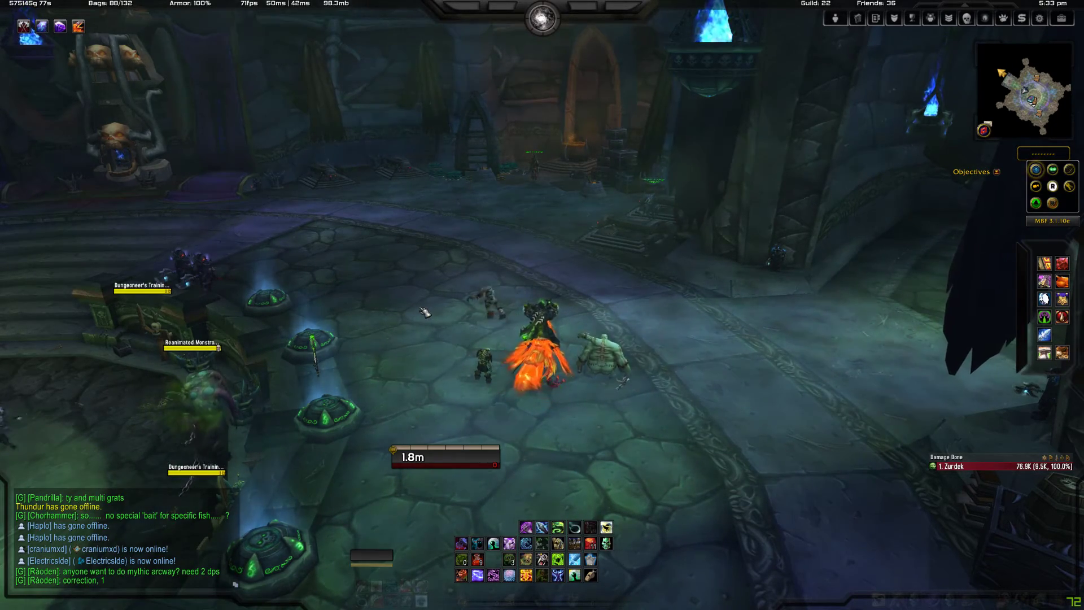
pyautogui.press('c')
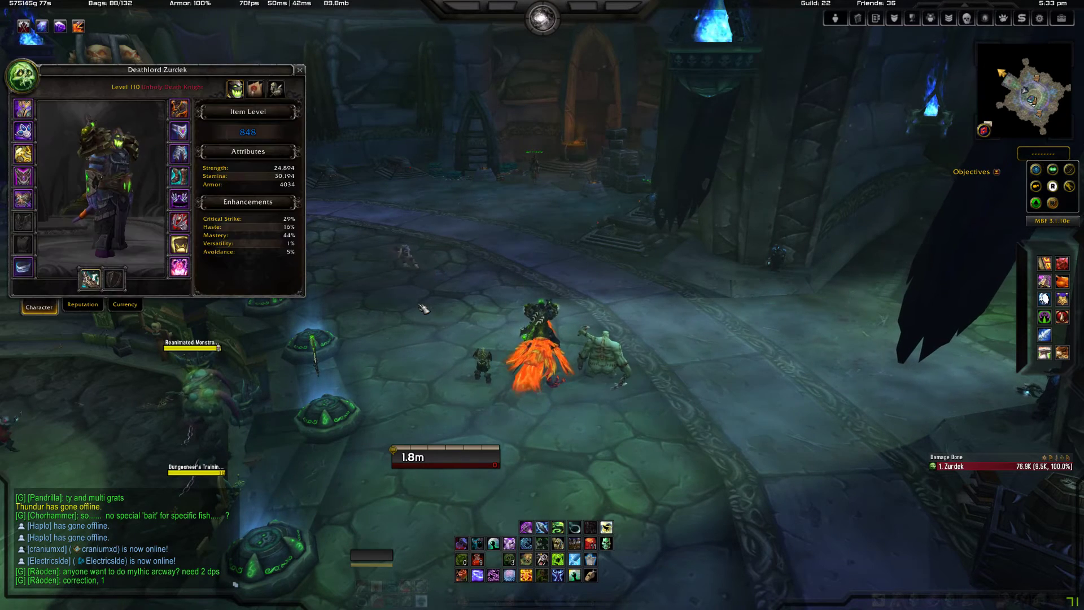
# - Switch to SimulationCraft, revisit the HTML scale factors and the XML weights block, and return to World of Warcraft
pyautogui.hotkey('alt', 'Tab')
pyautogui.scroll(-1, 511, 394)
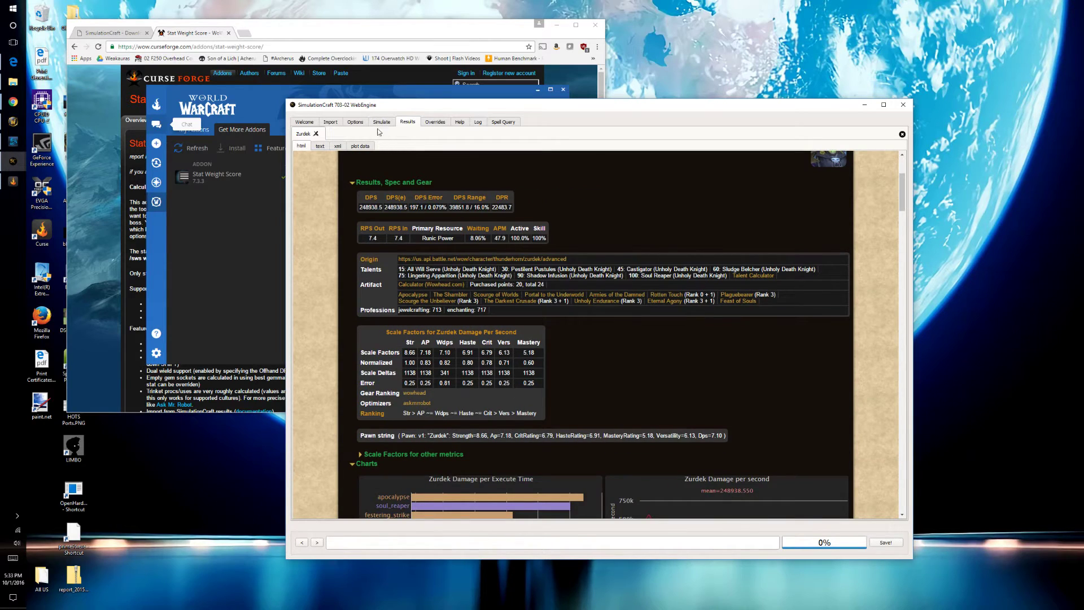
pyautogui.click(338, 146)
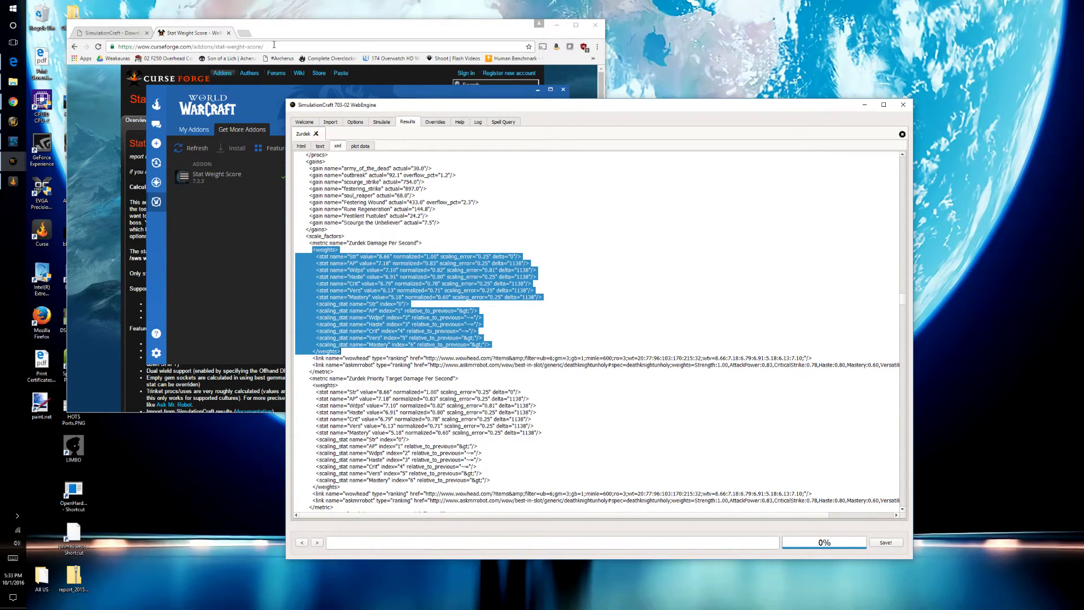
pyautogui.hotkey('alt', 'Tab')
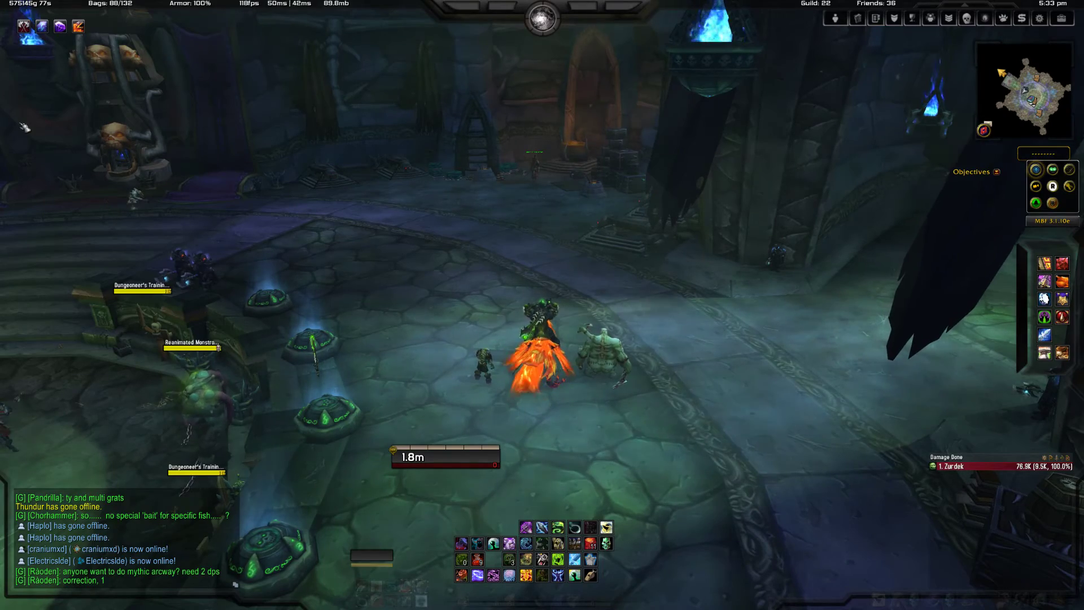